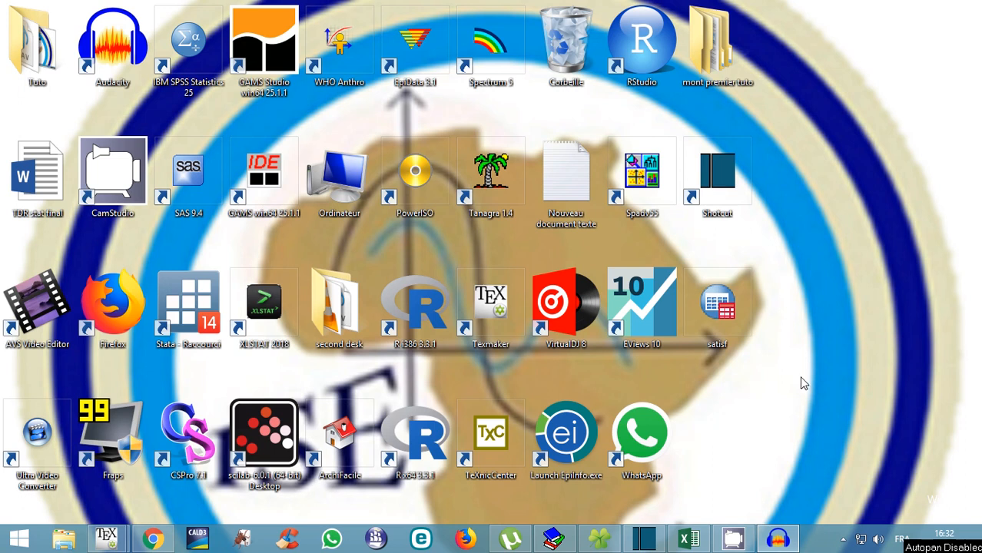
# Create a new Excel workbook on the desktop, keeping the default name Nouveau Feuille de calcul Microsoft Excel.
pyautogui.rightClick(743, 395)
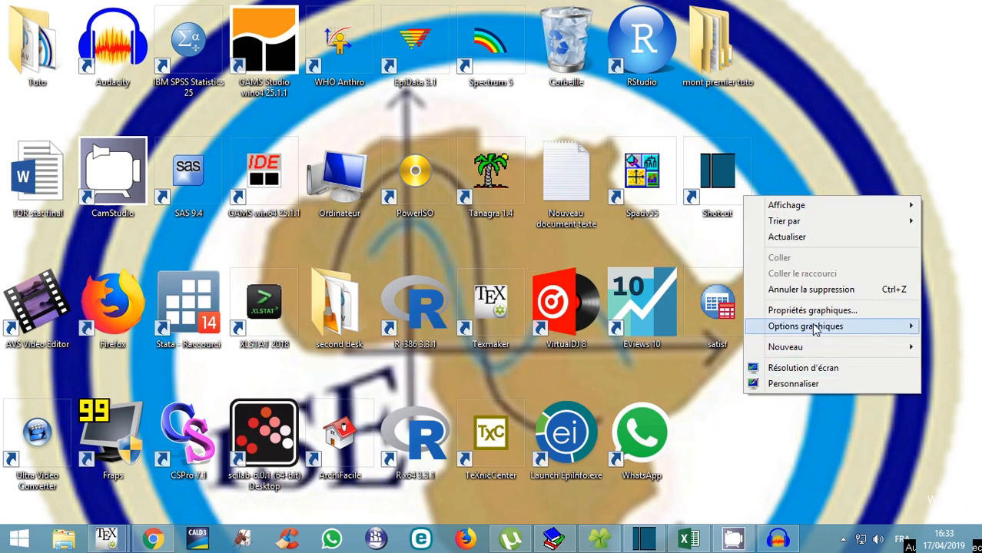
pyautogui.moveTo(808, 330)
pyautogui.moveTo(787, 347)
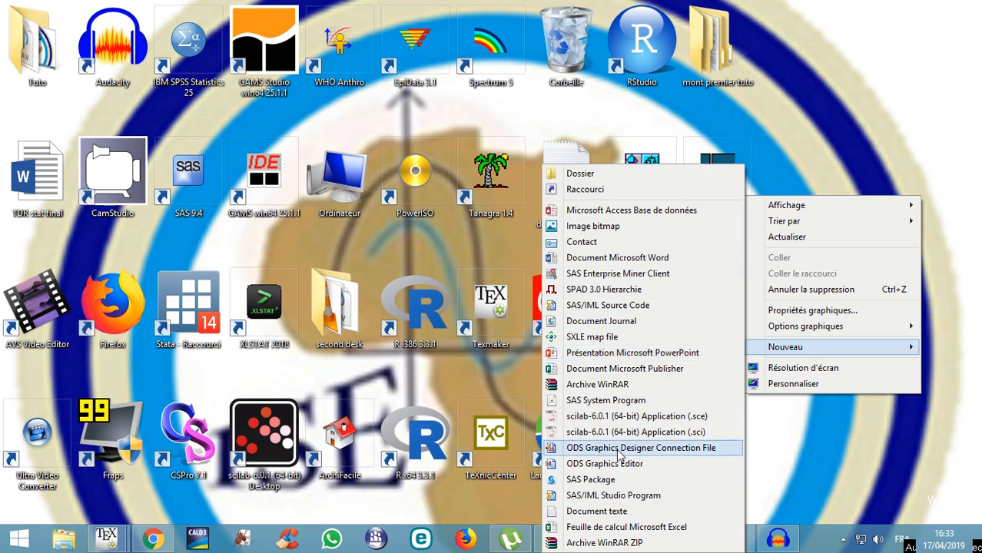
pyautogui.click(607, 527)
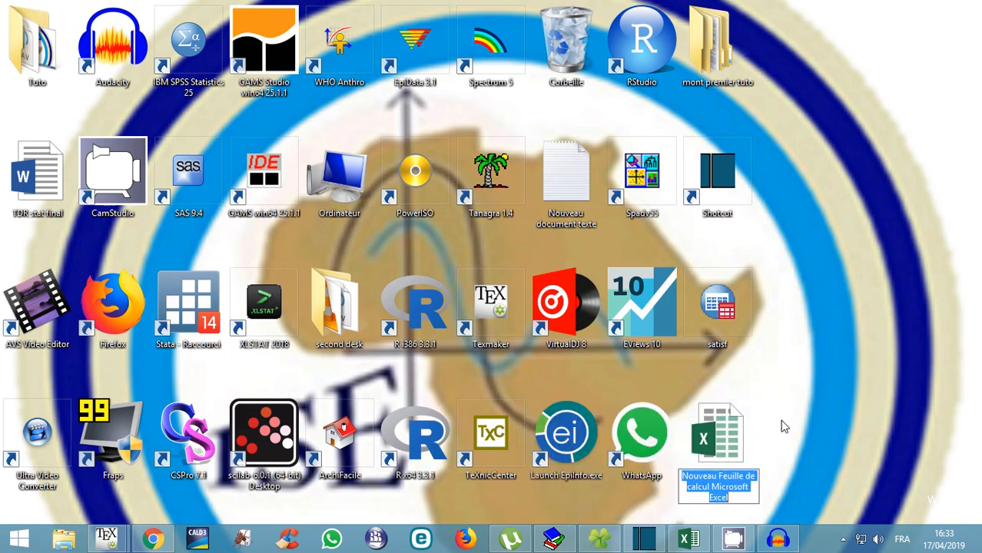
pyautogui.click(708, 413)
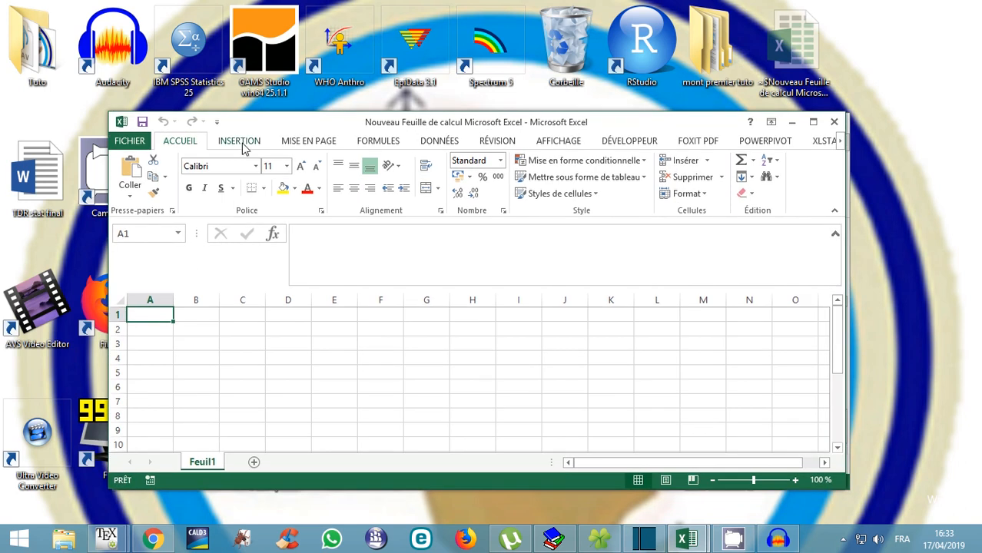
# Open Excel Options from the FICHIER backstage view.
pyautogui.click(128, 148)
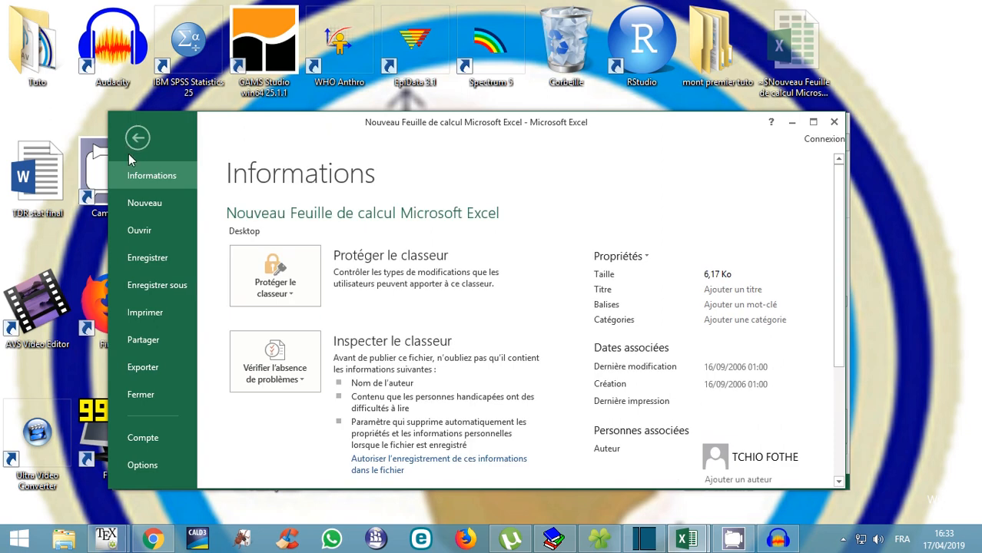
pyautogui.click(143, 467)
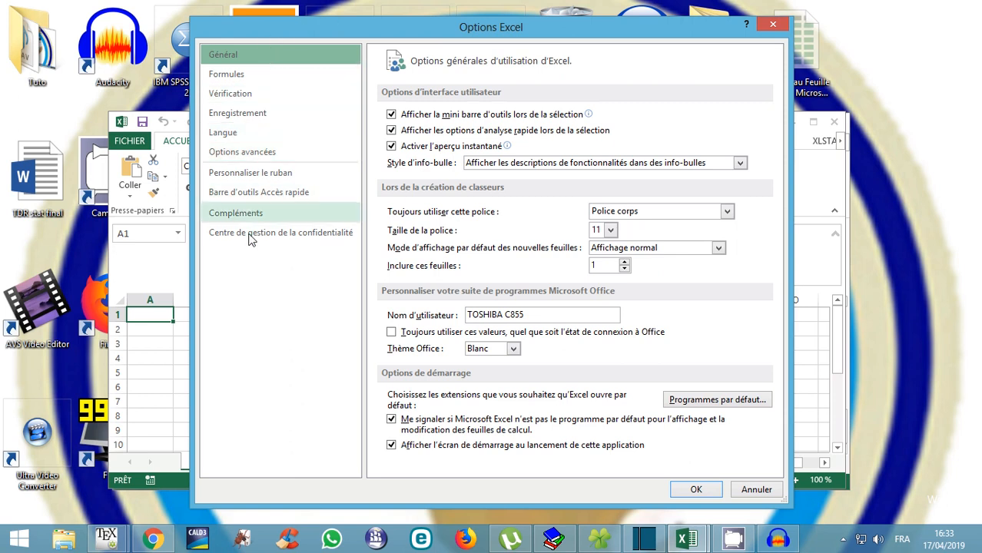
# On Personnaliser le ruban, list the Commandes non présentes sur le ruban and scroll down to Formulaire.
pyautogui.click(249, 174)
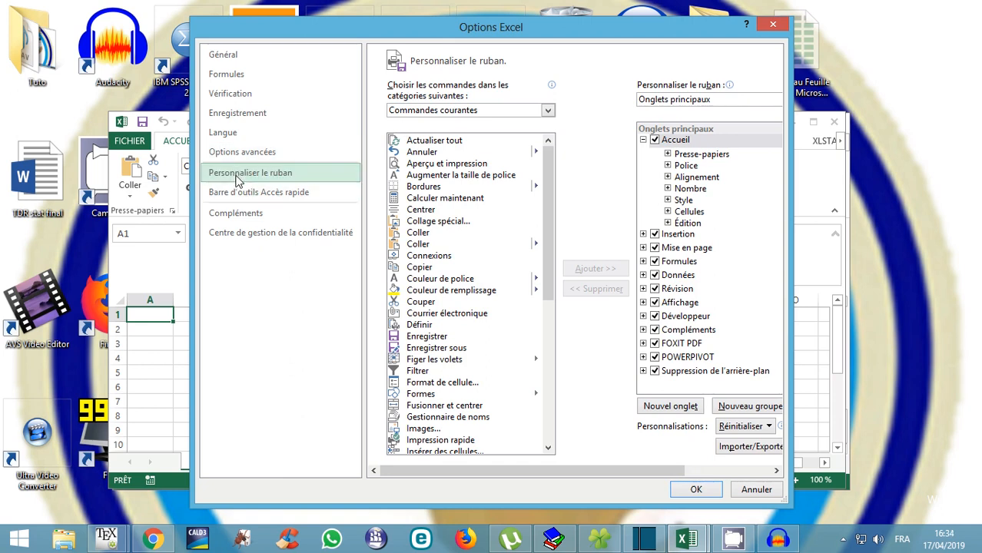
pyautogui.click(548, 110)
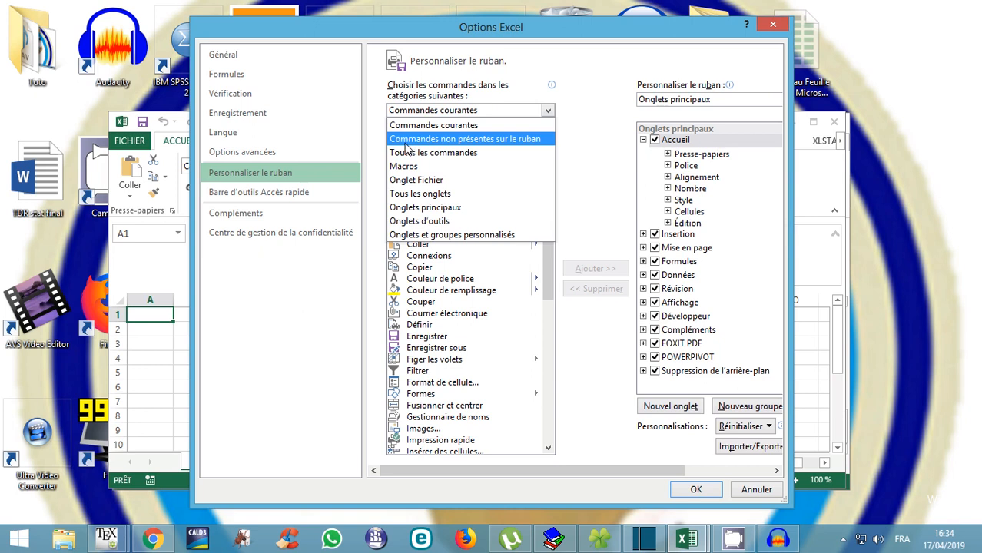
pyautogui.click(500, 141)
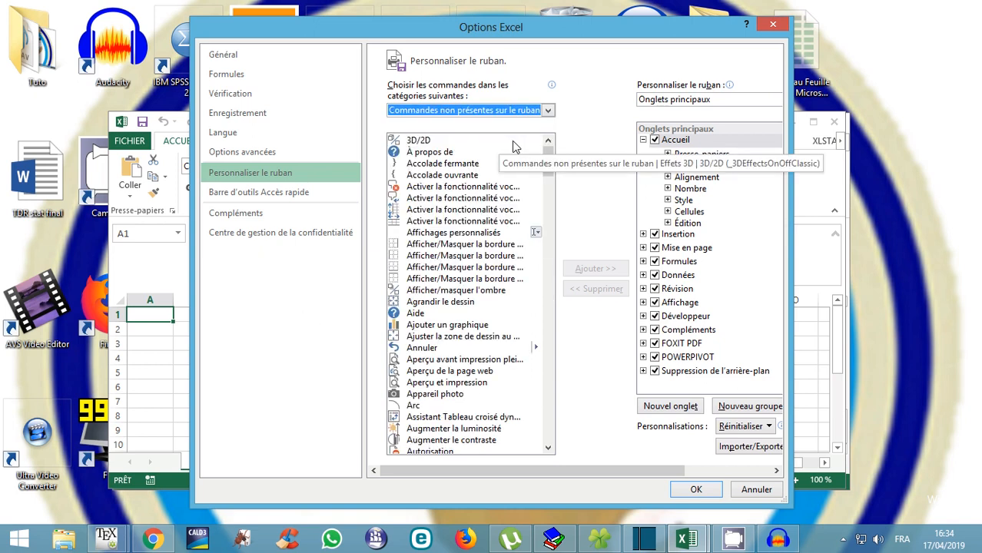
pyautogui.click(548, 448)
pyautogui.moveTo(547, 449); pyautogui.dragTo(548, 448)
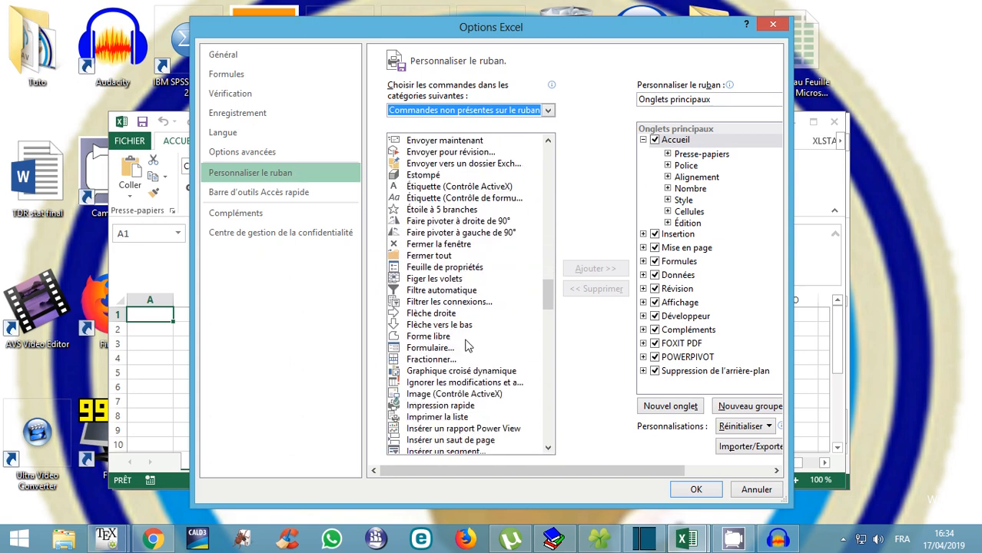
# Select Formulaire..., attempt to add it, and dismiss the warning requiring a custom group.
pyautogui.click(408, 349)
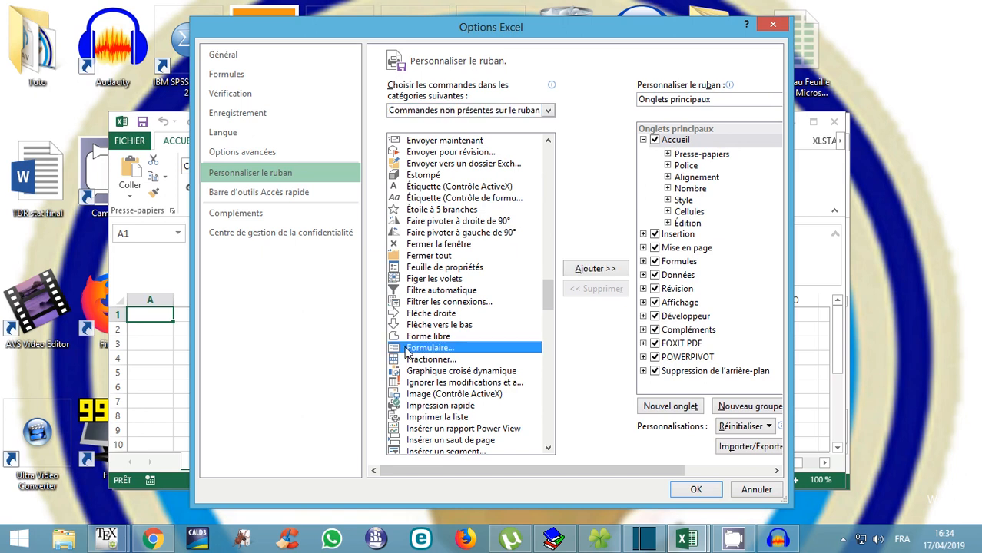
pyautogui.click(588, 269)
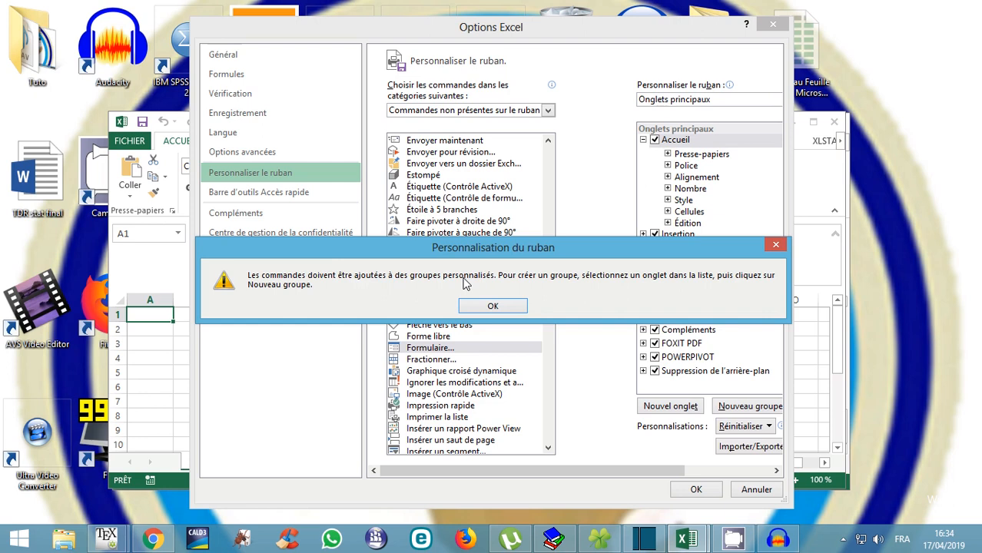
pyautogui.click(493, 307)
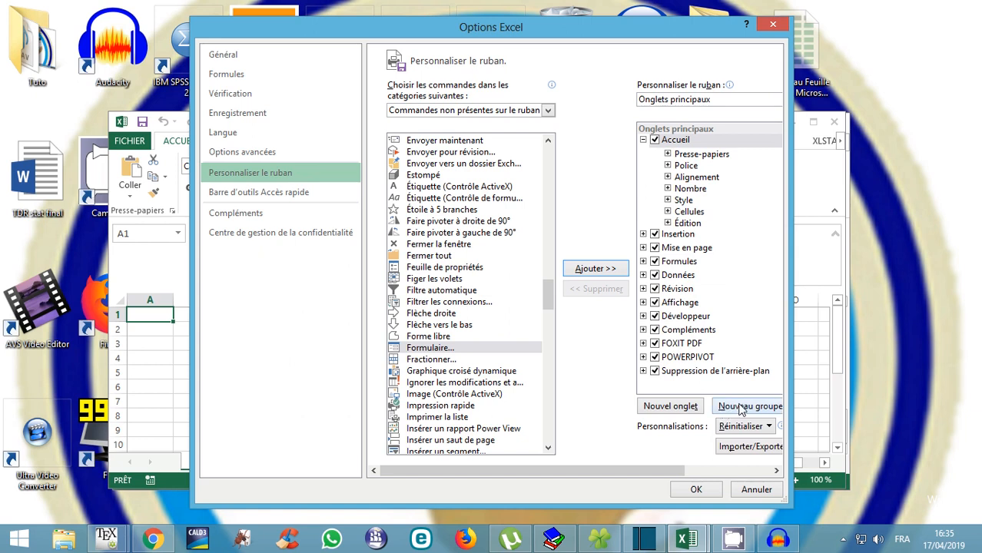
# Create a new custom ribbon tab and rename it Formulaire.
pyautogui.click(662, 407)
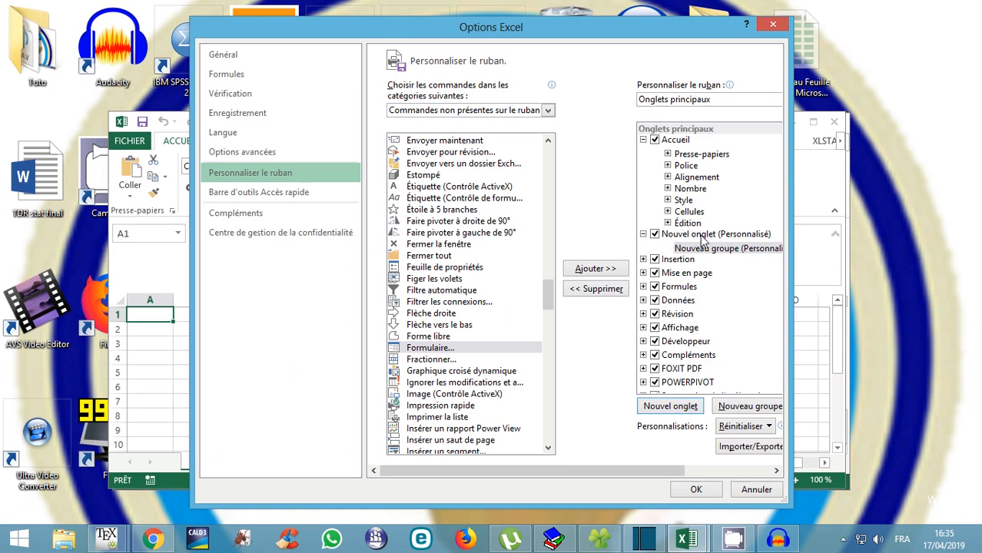
pyautogui.rightClick(701, 240)
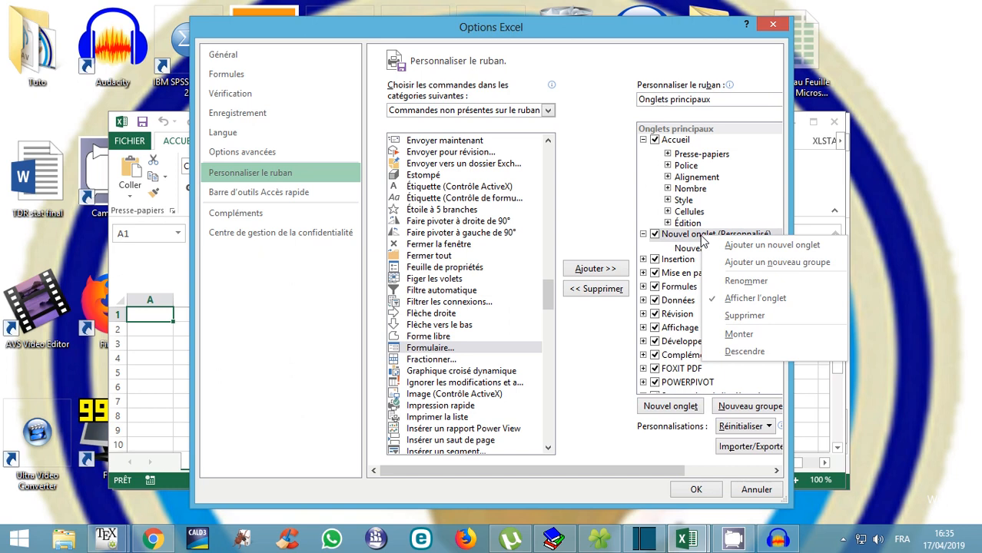
pyautogui.click(745, 281)
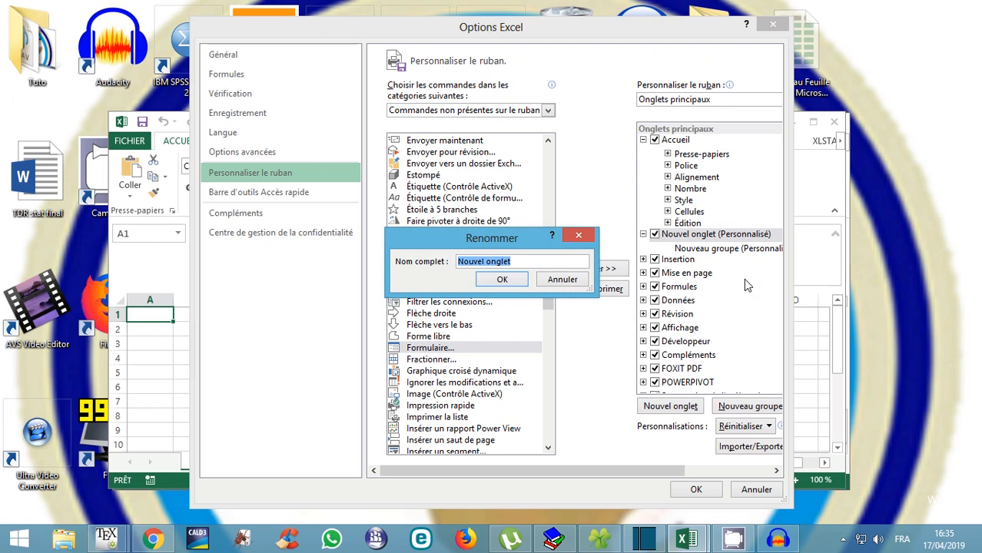
pyautogui.write('form')
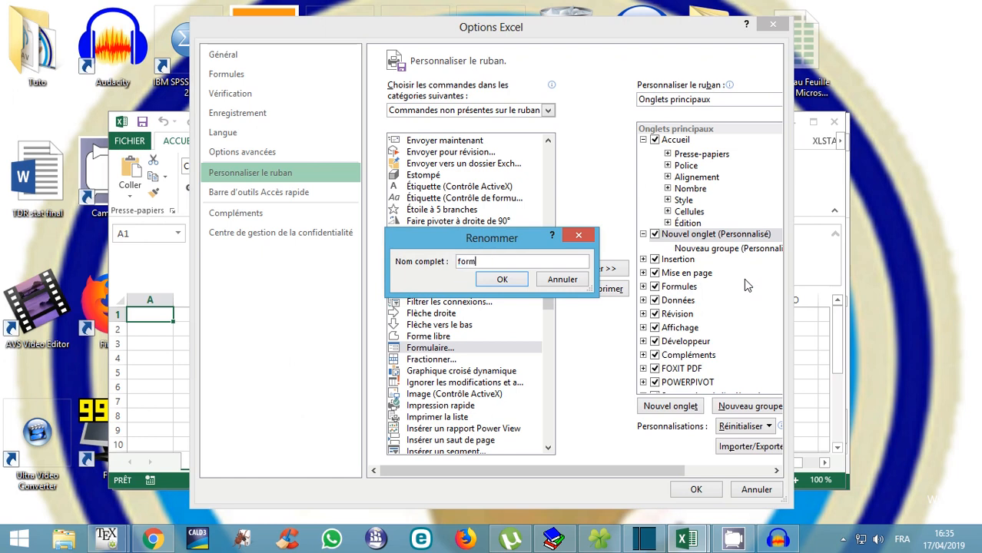
pyautogui.write('ulaire')
pyautogui.click(460, 262)
pyautogui.press('Delete')
pyautogui.write('F')
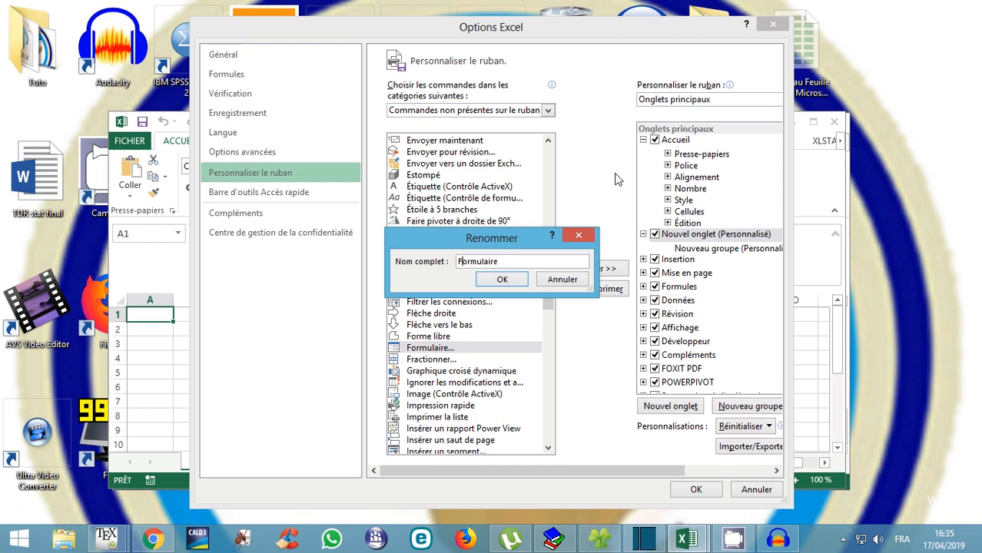
pyautogui.click(503, 280)
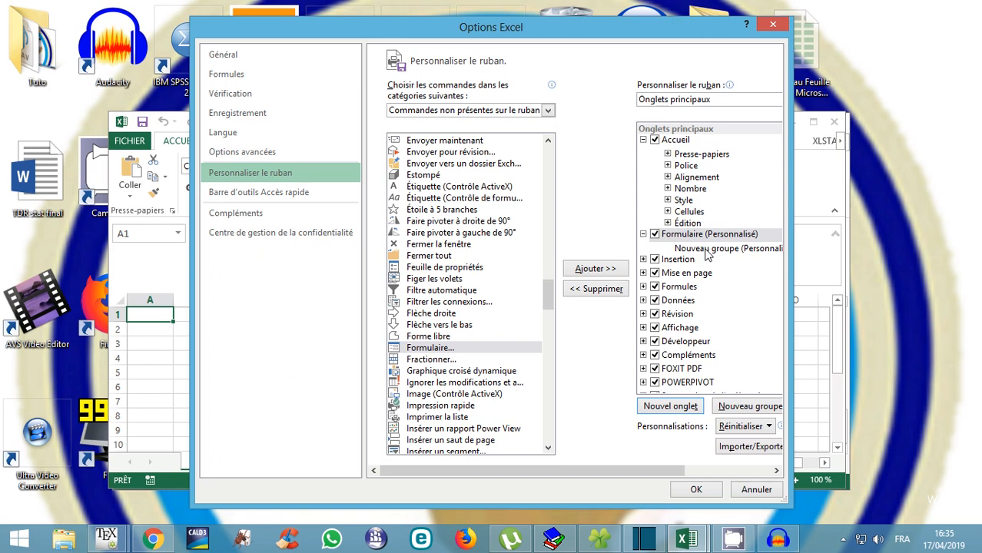
# Add the Formulaire... command to the tab's Nouveau groupe.
pyautogui.click(707, 249)
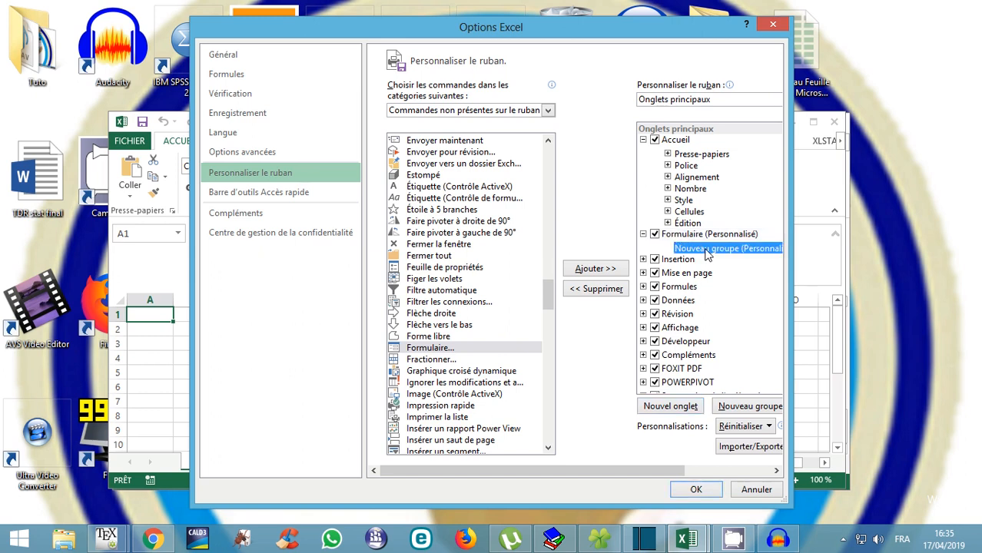
pyautogui.click(433, 350)
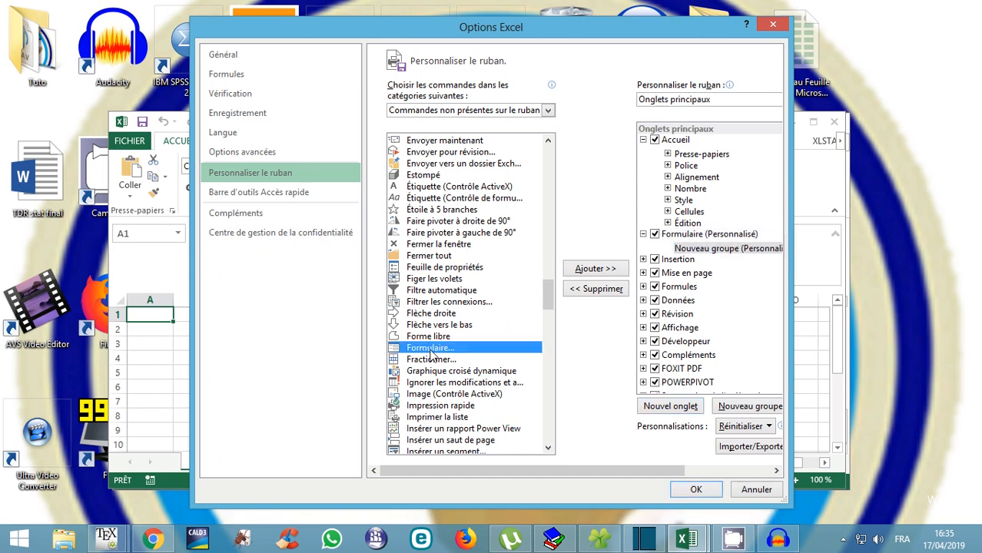
pyautogui.click(590, 270)
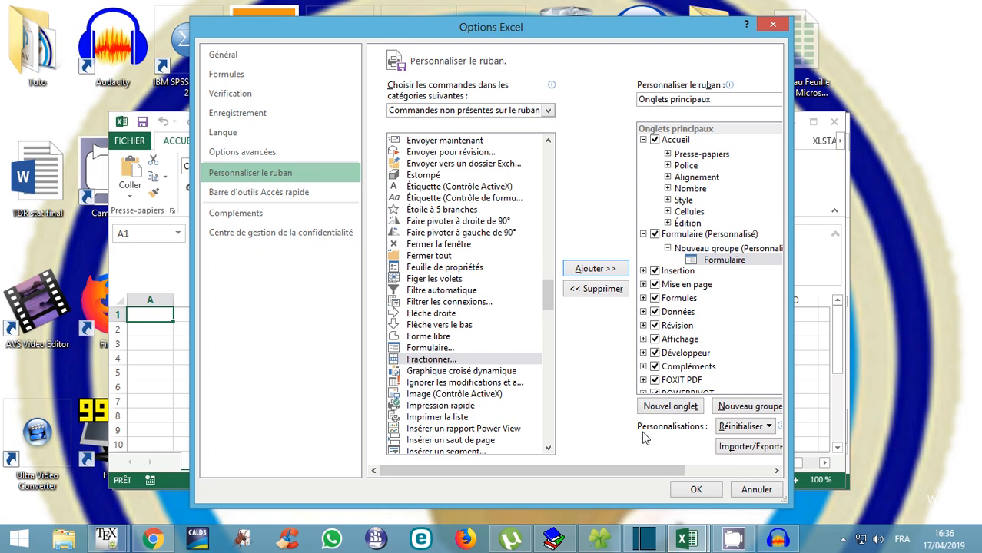
# Confirm Excel Options with OK and maximize the Excel window.
pyautogui.click(696, 490)
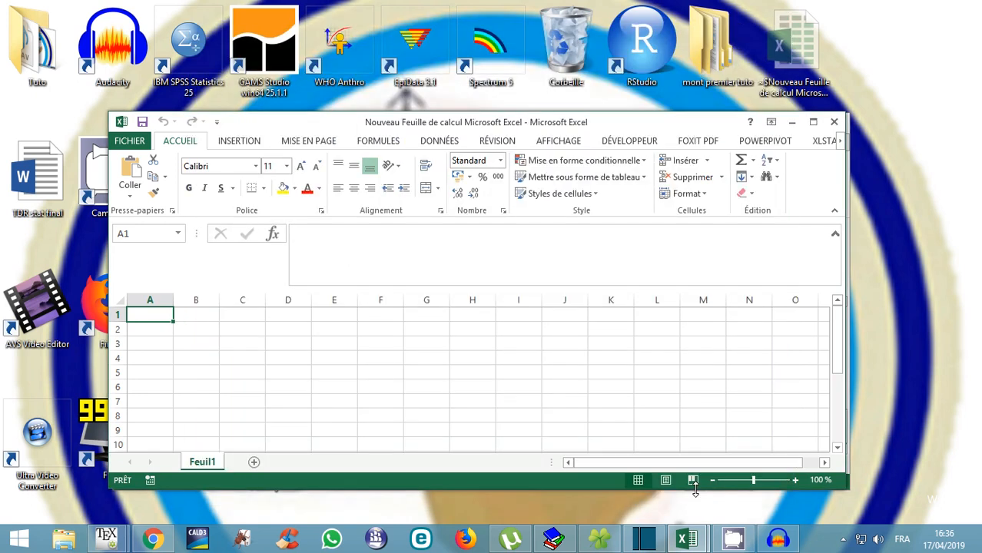
pyautogui.click(812, 121)
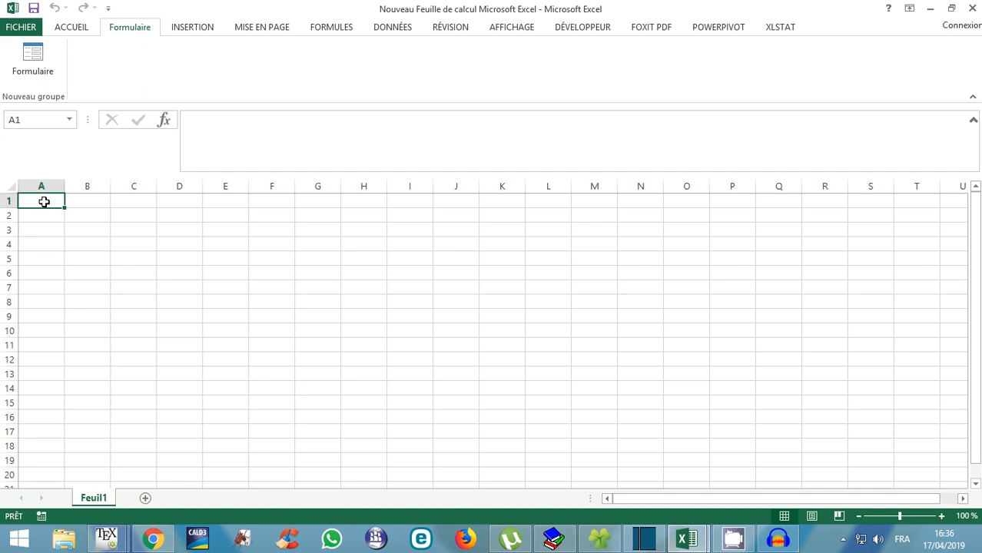
# Enter the headers Nom, Prenoms, Adresse, Tel and Email into cells A1 through E1.
pyautogui.write('No')
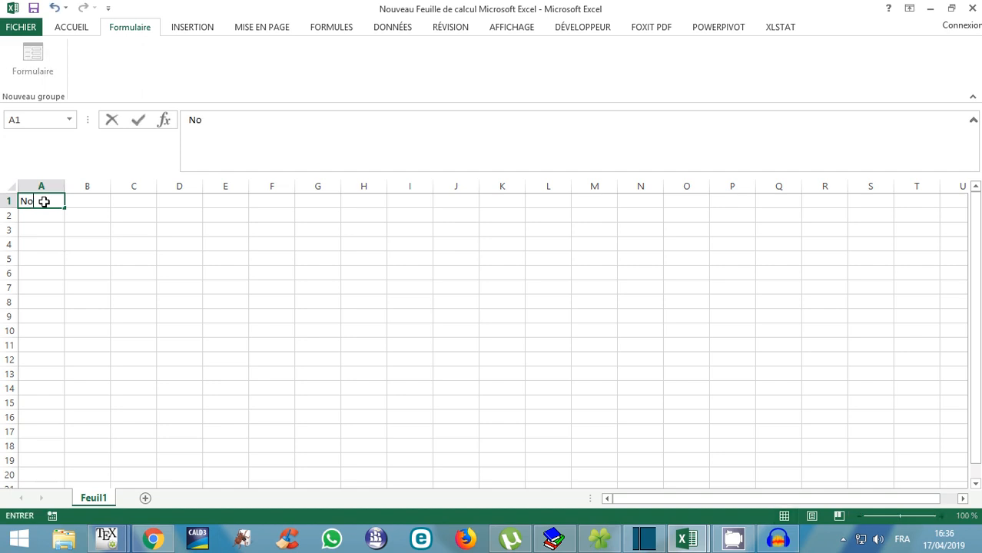
pyautogui.write('m')
pyautogui.press('Tab')
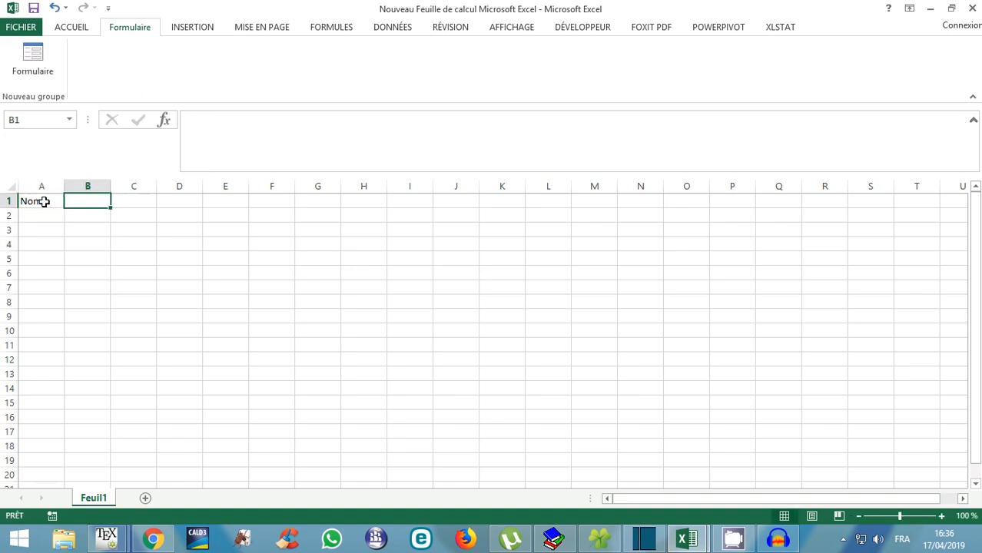
pyautogui.write('Pre')
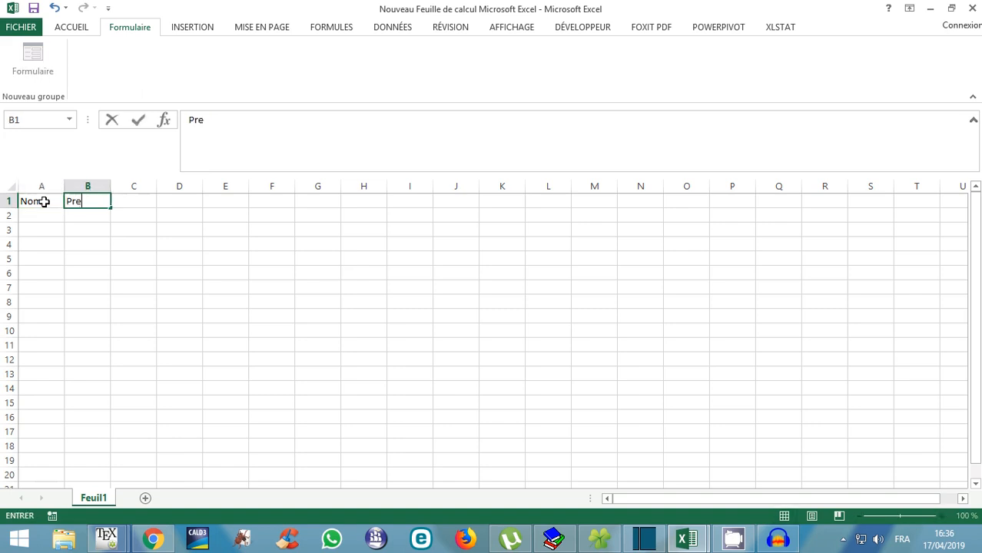
pyautogui.write('noms')
pyautogui.press('Tab')
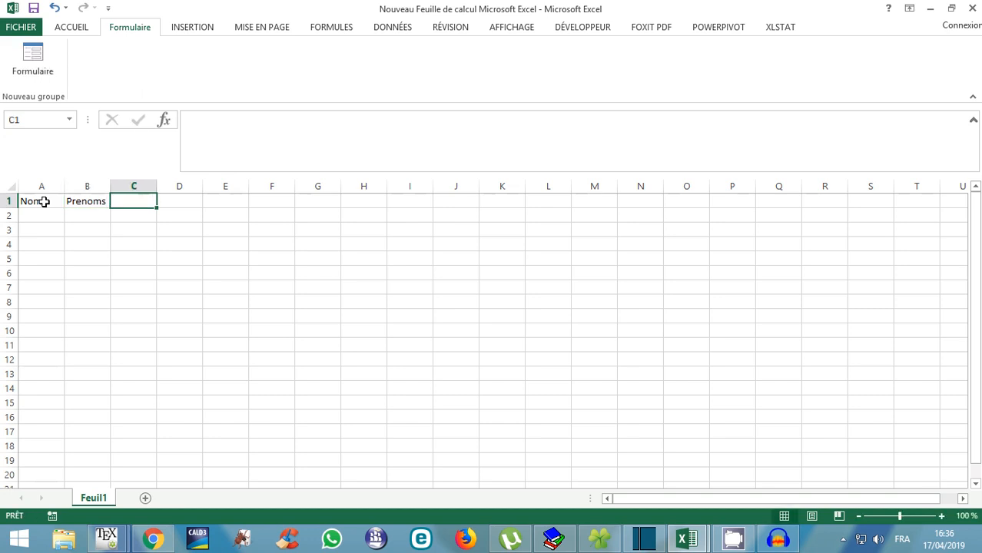
pyautogui.write('Adresse')
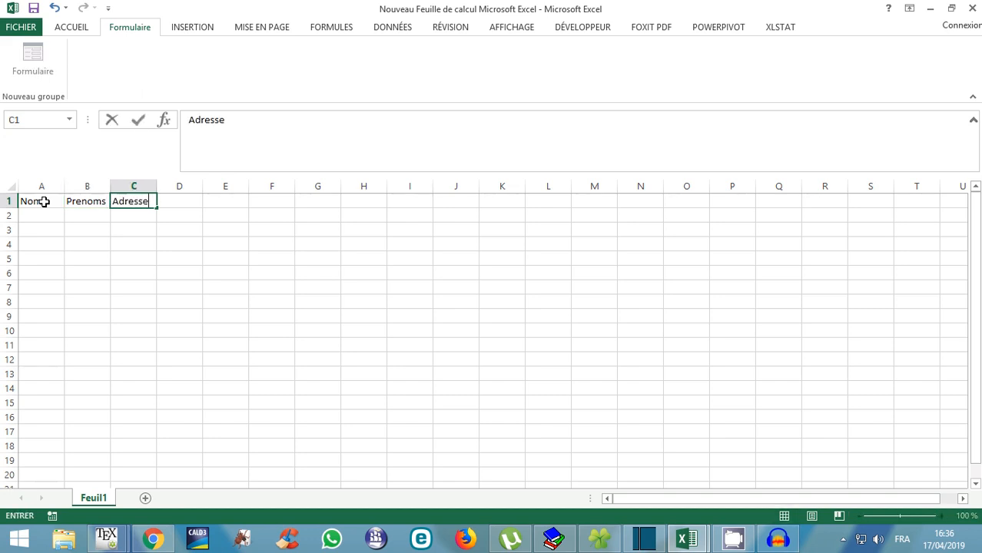
pyautogui.press('Tab')
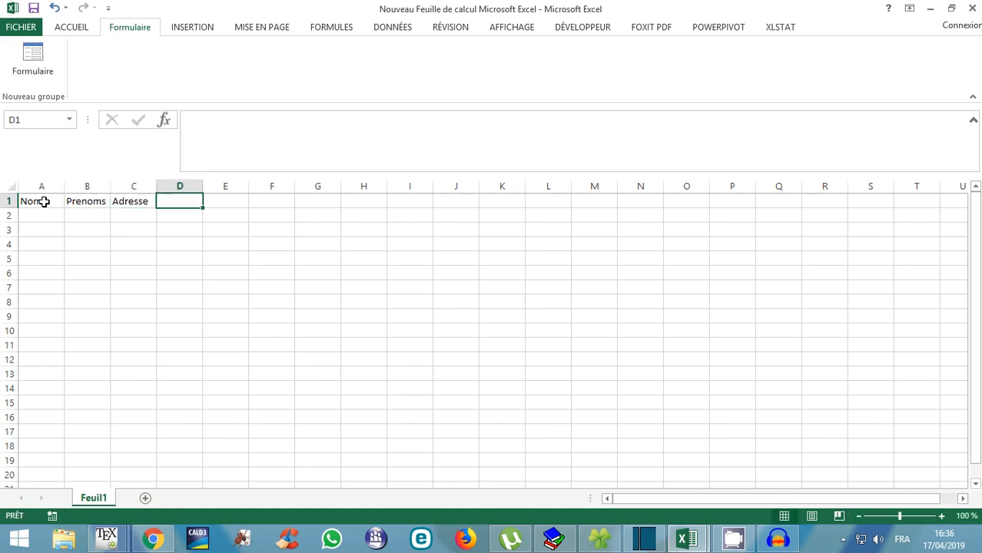
pyautogui.write('Tel')
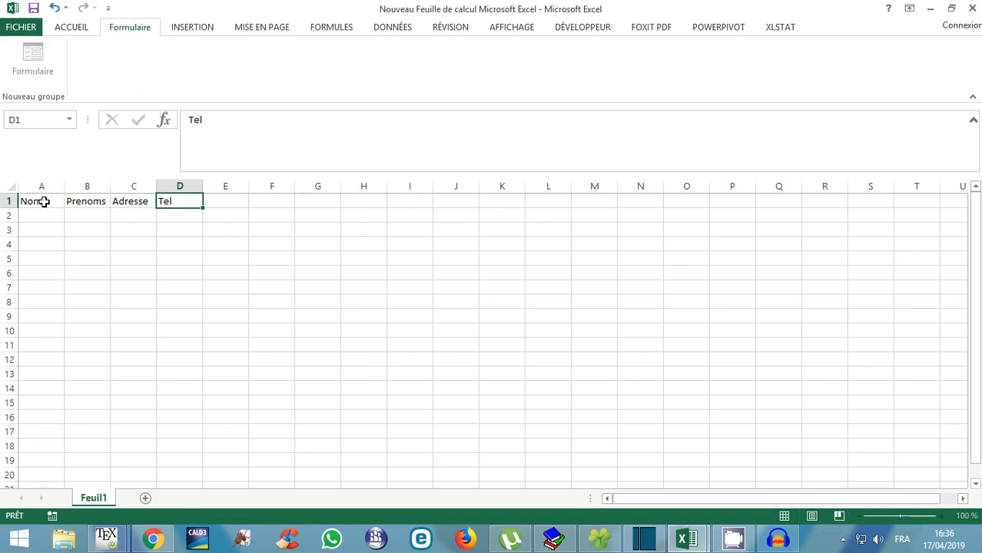
pyautogui.press('Tab')
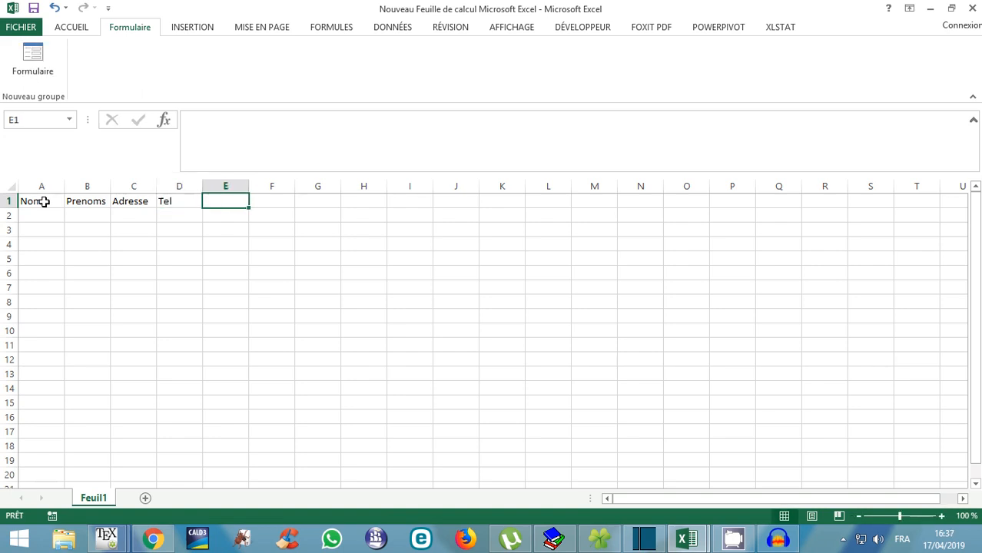
pyautogui.write('Em')
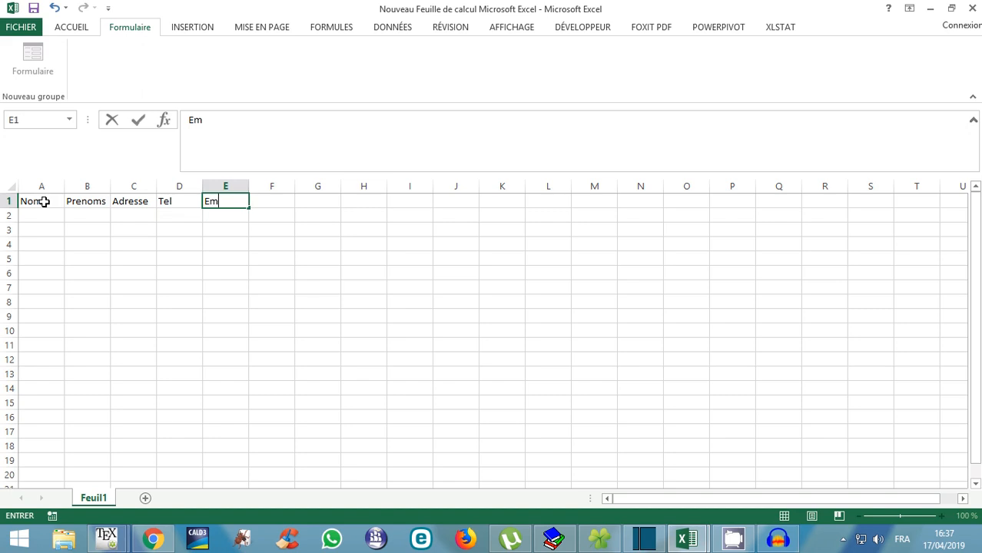
pyautogui.write('ail')
pyautogui.press('Tab')
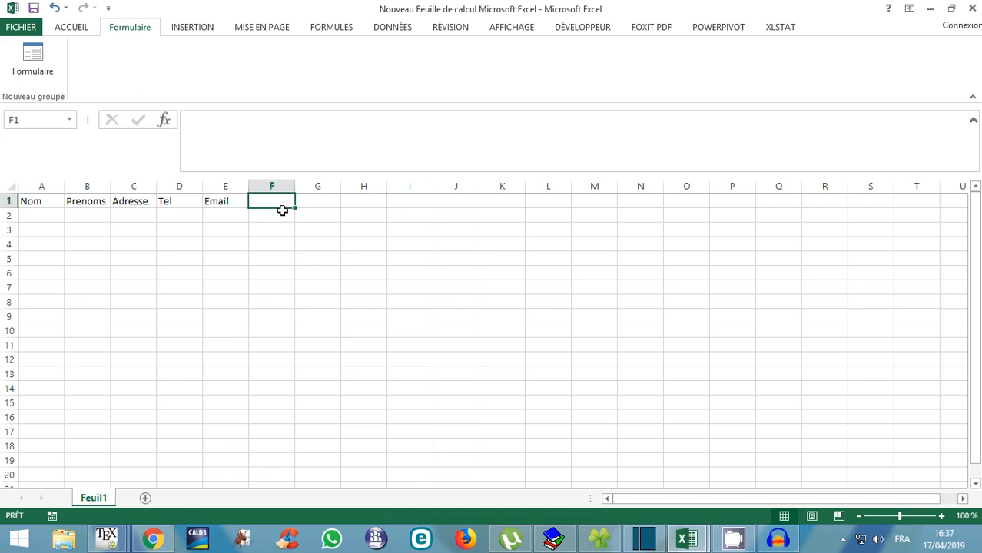
pyautogui.press('Tab')
pyautogui.press('Tab')
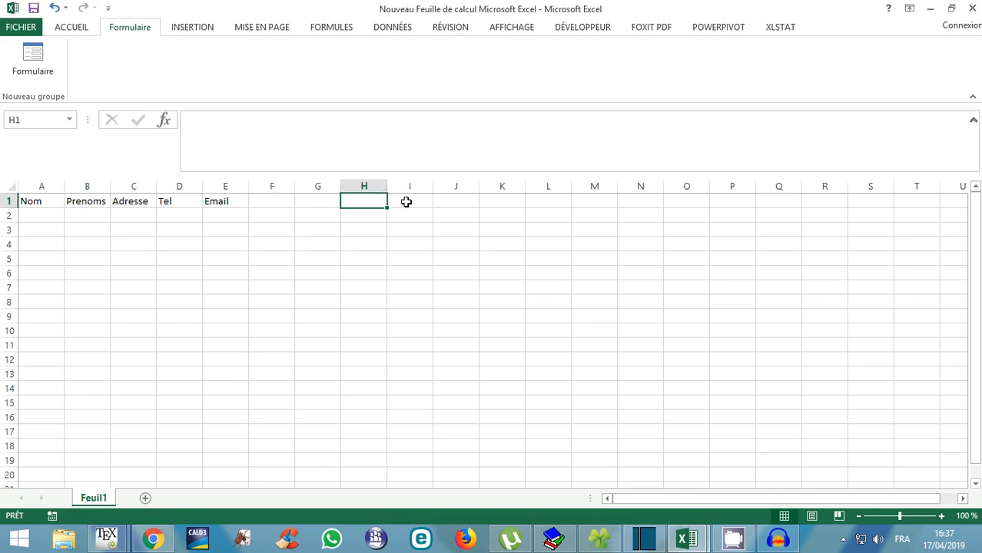
pyautogui.press('Tab')
pyautogui.press('Tab')
pyautogui.press('Tab')
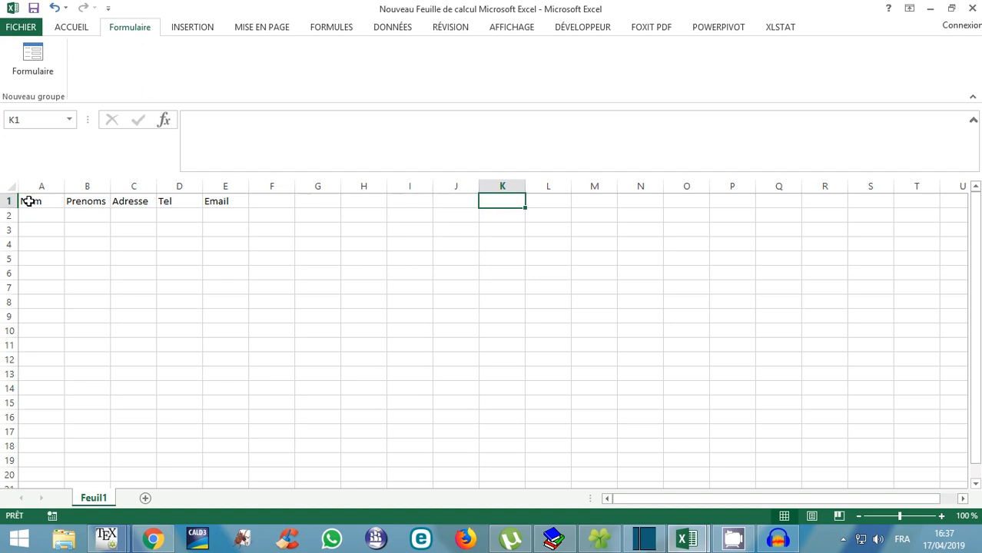
# Insert a table over A1:E1 without the headers option, producing Colonne1–Colonne5 headers.
pyautogui.moveTo(29, 202); pyautogui.dragTo(205, 202)
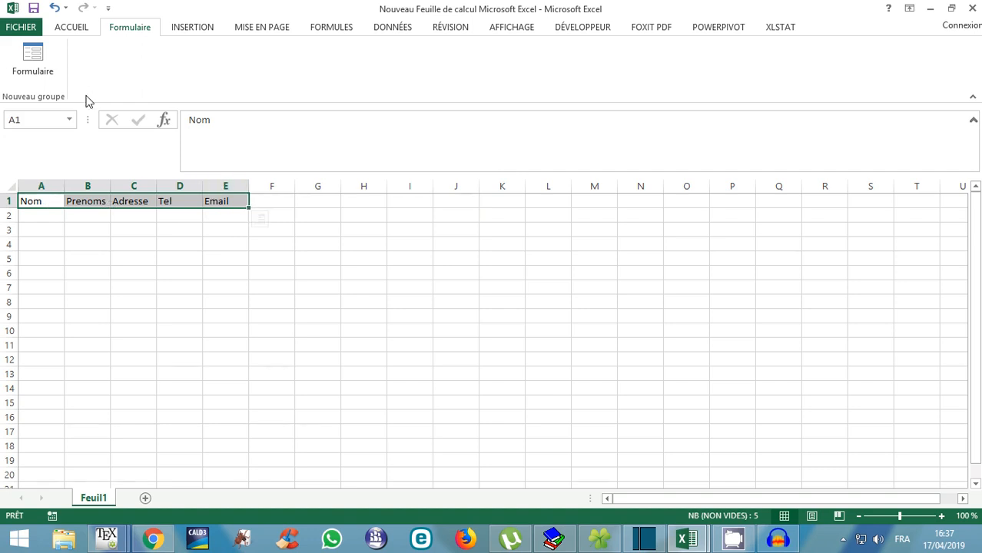
pyautogui.click(191, 29)
pyautogui.click(153, 77)
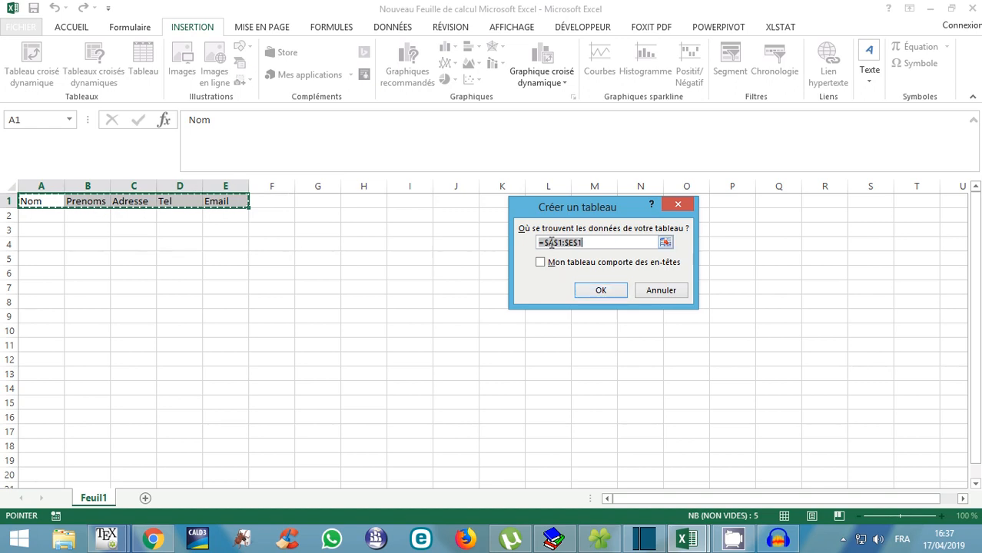
pyautogui.click(605, 242)
pyautogui.click(601, 290)
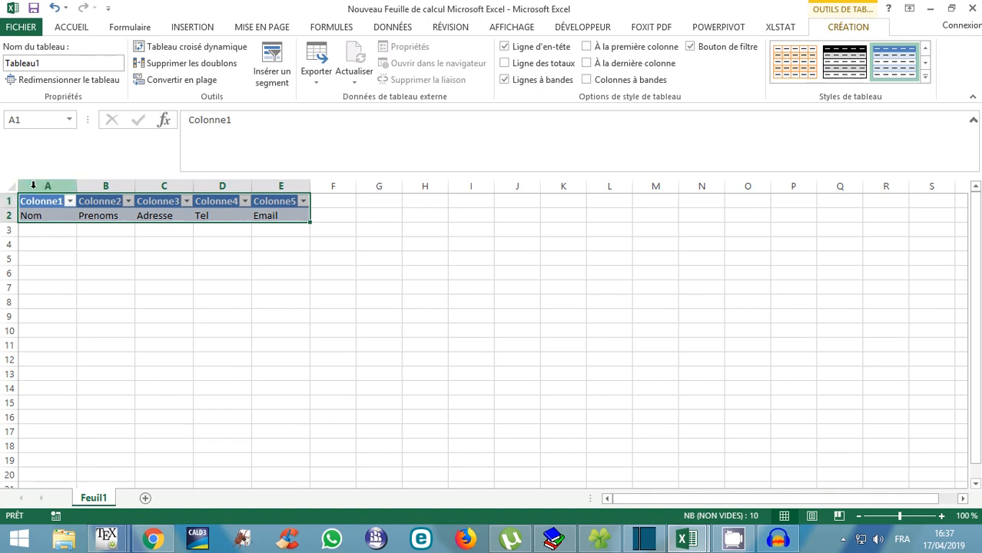
# Undo that table and recreate it with 'Mon tableau comporte des en-têtes' ticked.
pyautogui.click(55, 10)
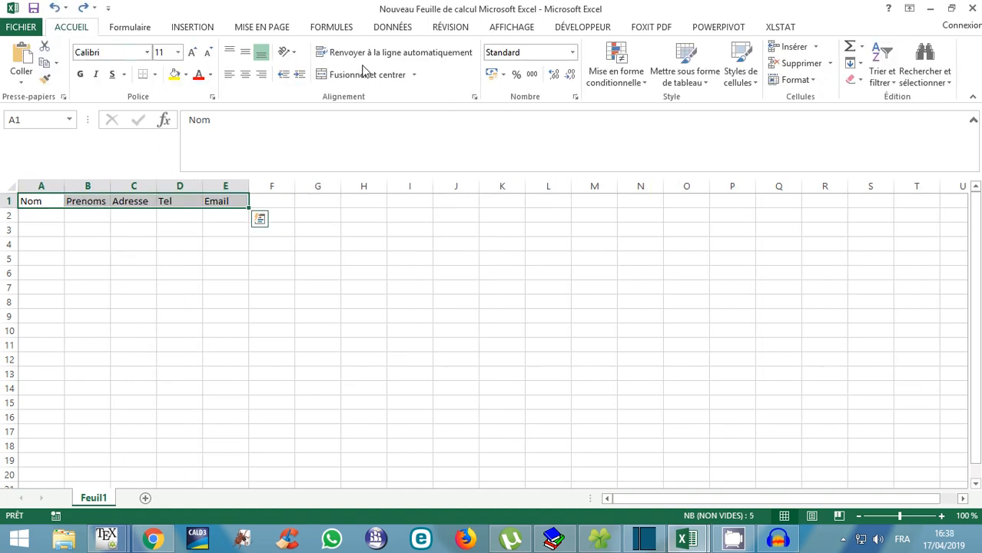
pyautogui.click(191, 28)
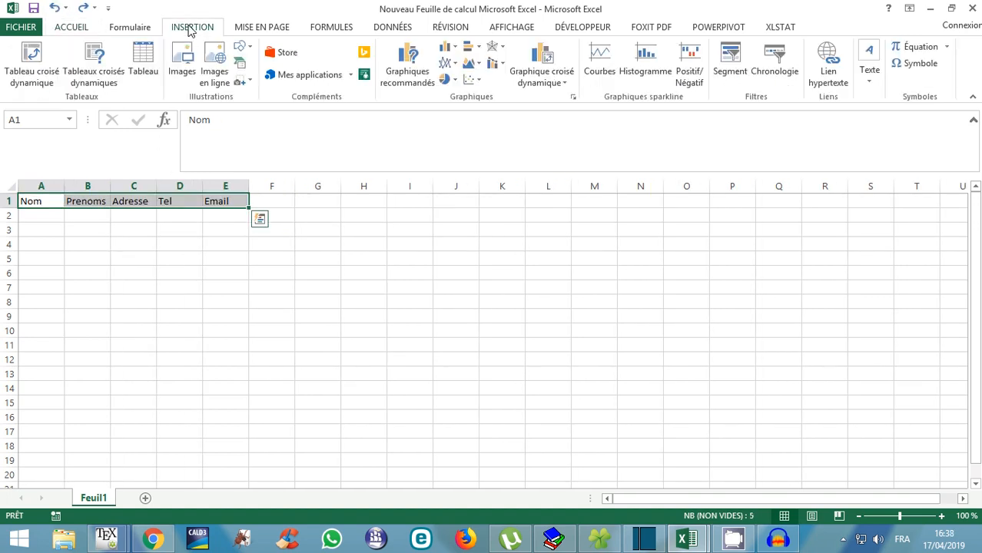
pyautogui.click(154, 85)
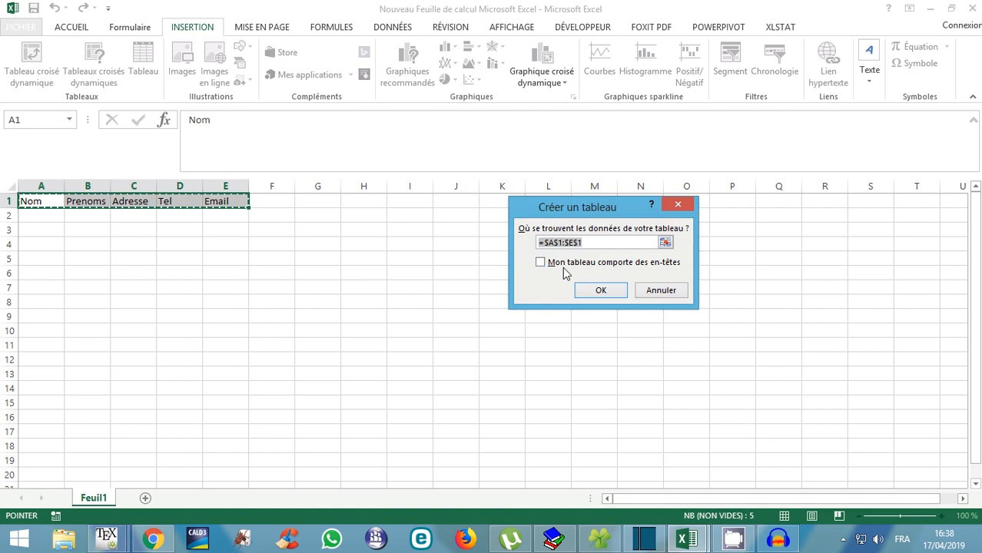
pyautogui.click(540, 262)
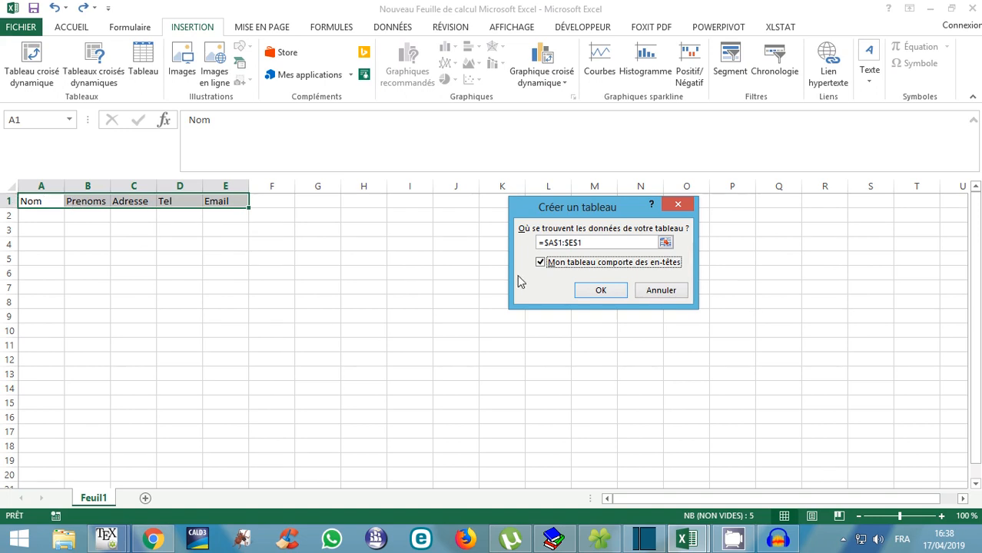
pyautogui.click(598, 291)
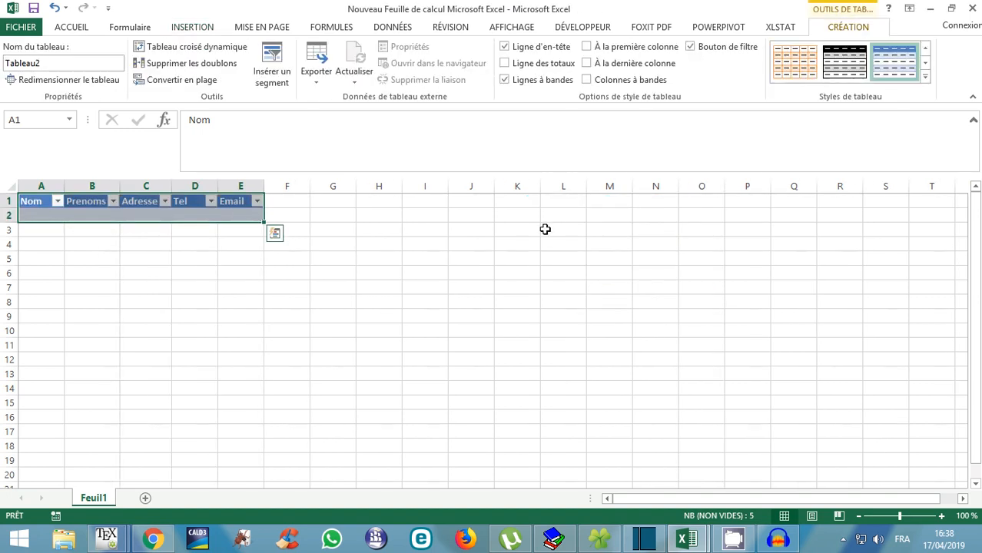
# Apply a purple Moyen style from the Table Styles gallery, then select cell A2.
pyautogui.click(925, 76)
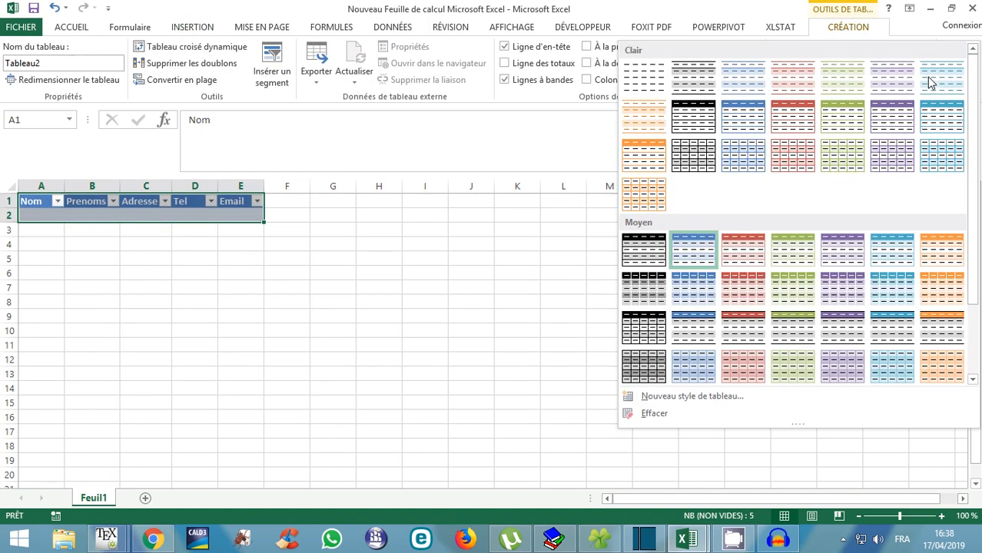
pyautogui.click(847, 30)
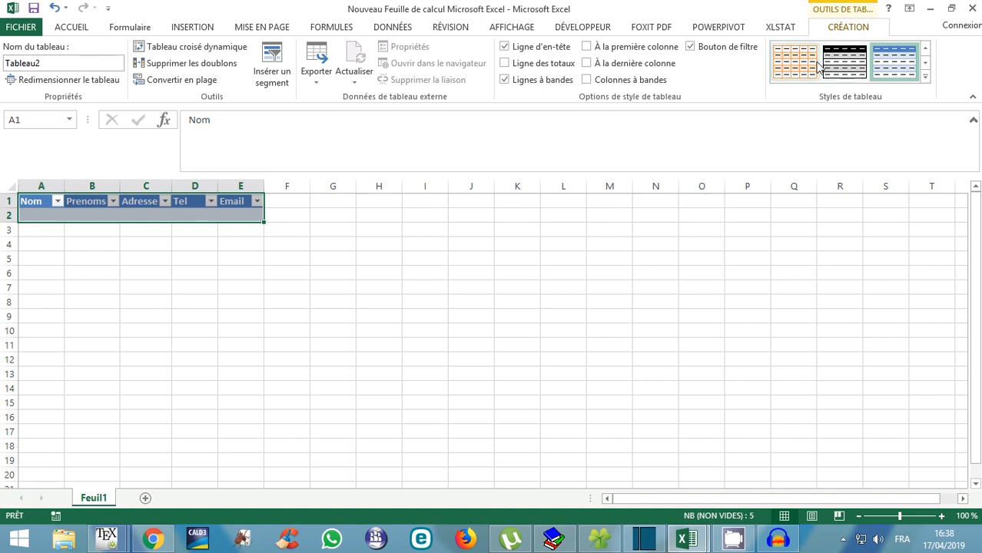
pyautogui.click(924, 79)
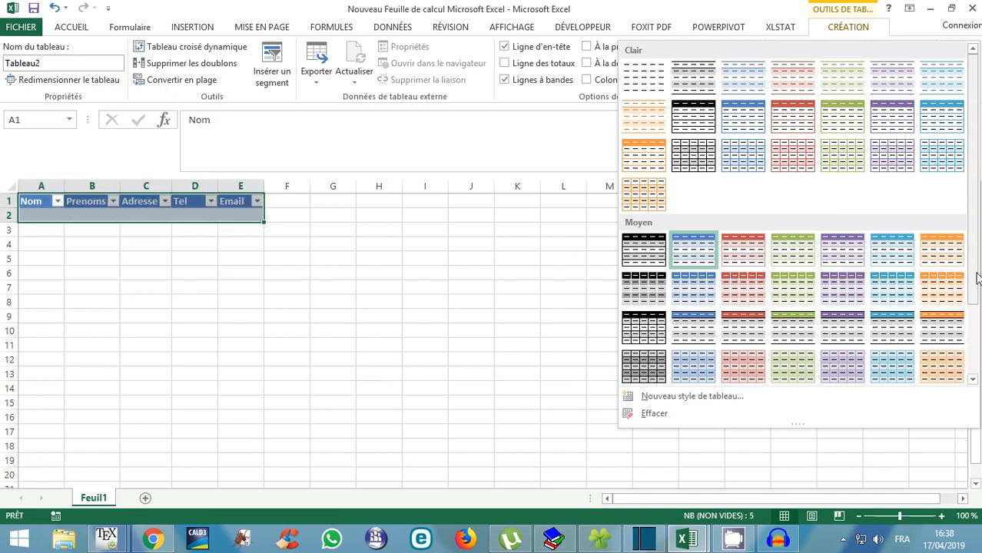
pyautogui.moveTo(975, 277); pyautogui.dragTo(970, 377)
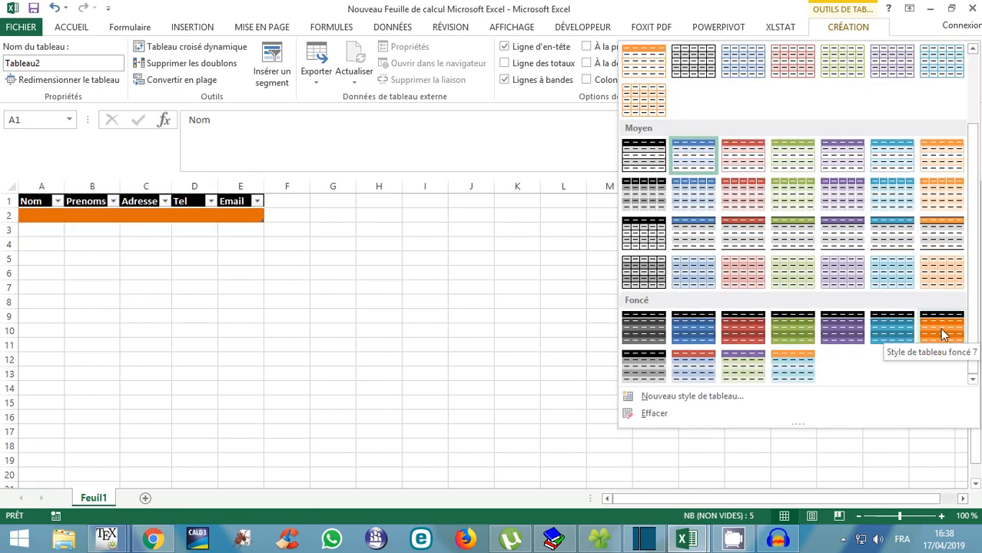
pyautogui.click(840, 199)
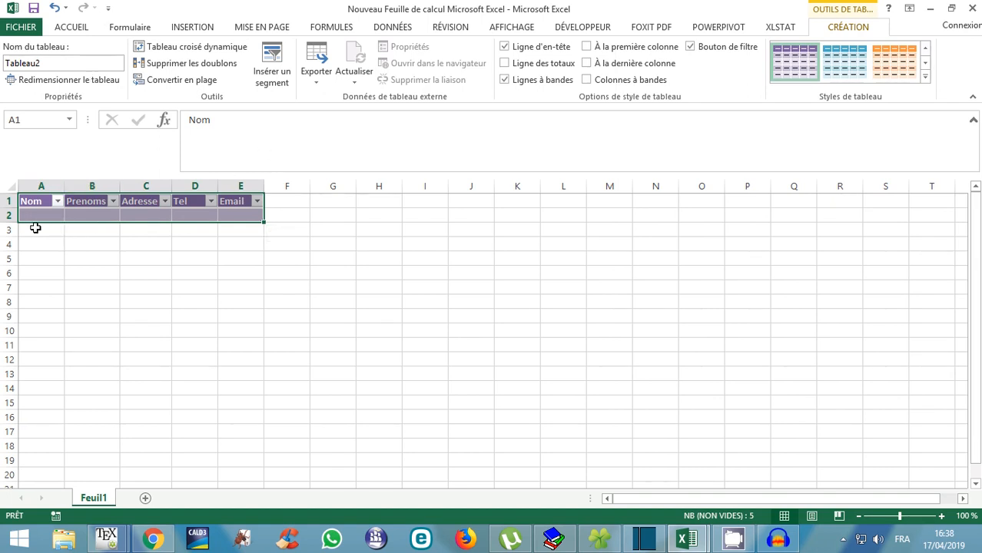
pyautogui.click(34, 216)
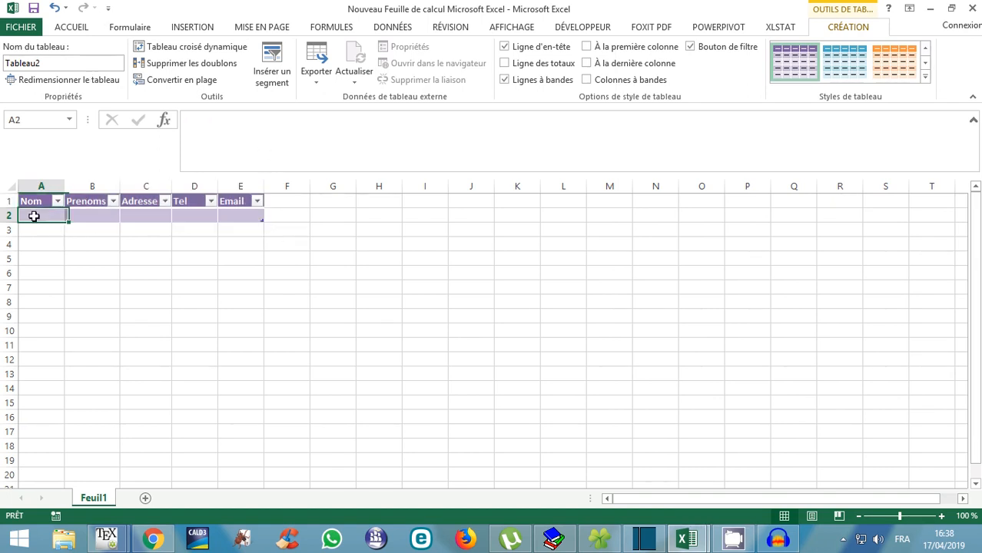
pyautogui.click(130, 28)
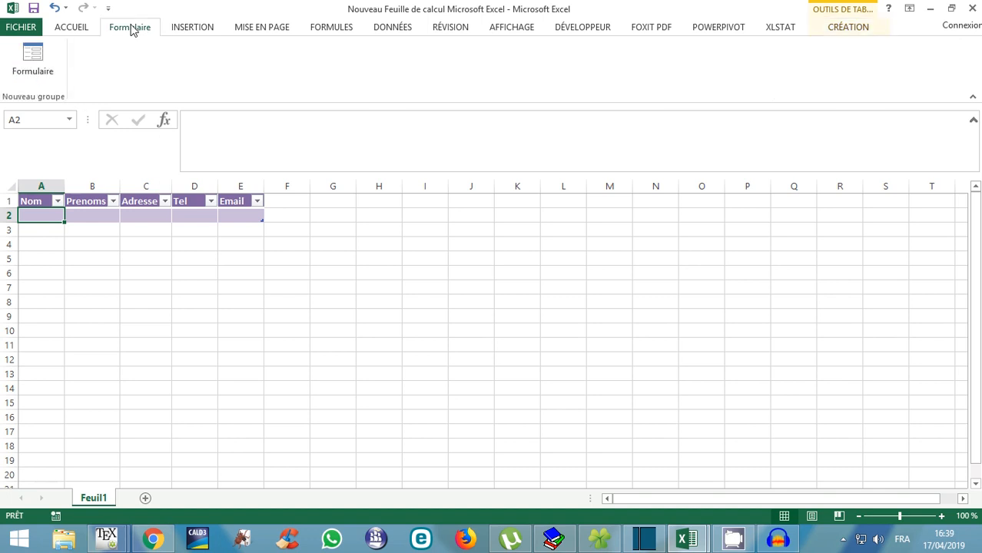
# In the data form, enter the person's surname, first names, address, phone number and email, then add the record.
pyautogui.click(34, 60)
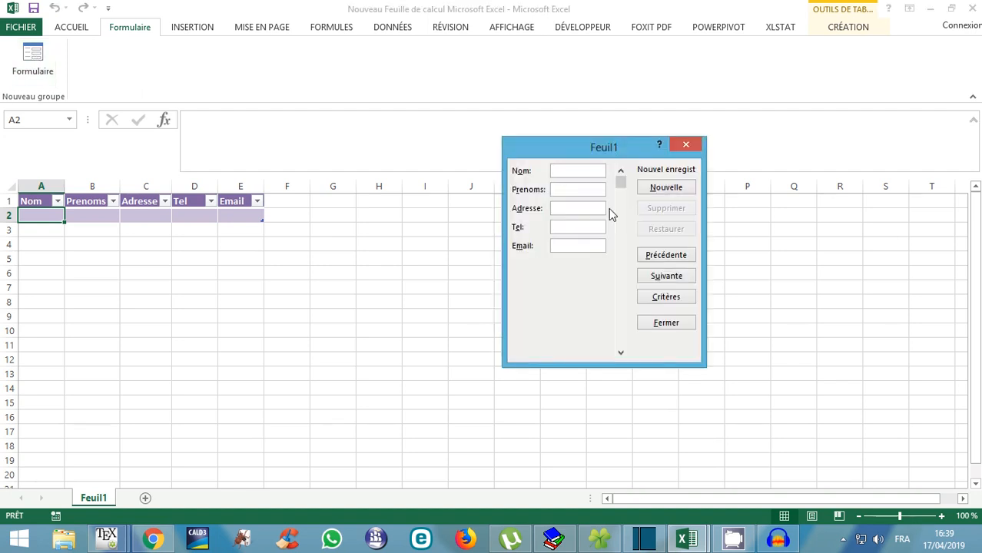
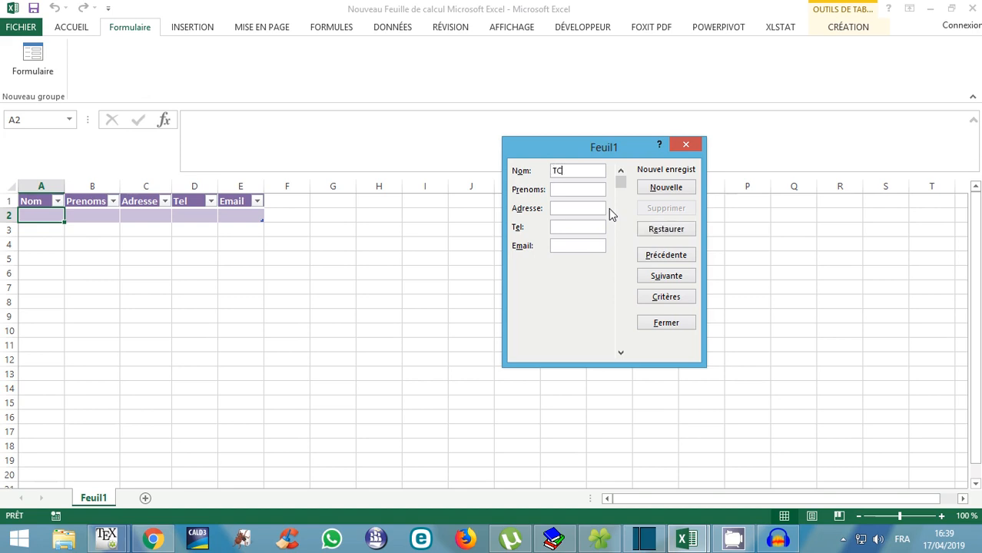
pyautogui.write('HYPPO')
pyautogui.press('BackSpace')
pyautogui.press('BackSpace')
pyautogui.press('BackSpace')
pyautogui.press('BackSpace')
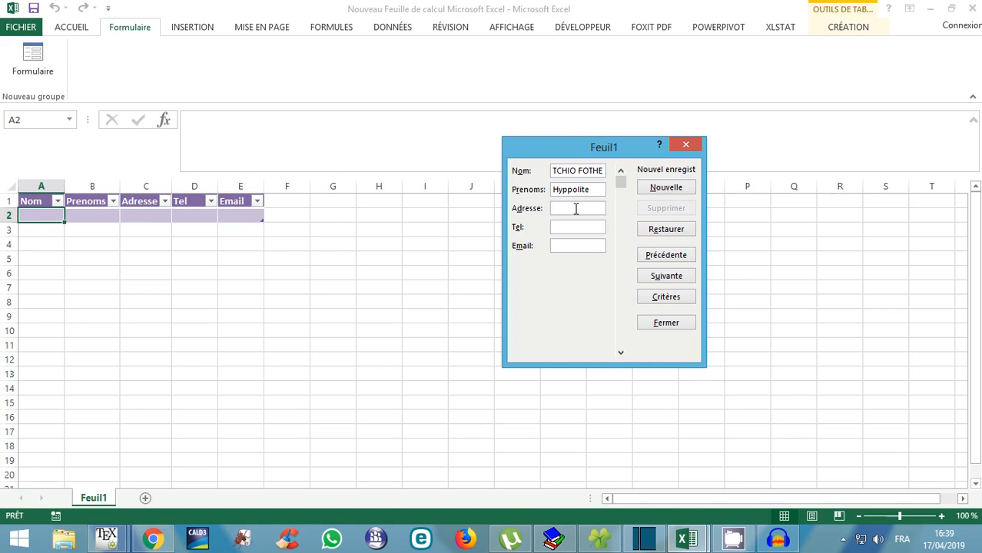
pyautogui.write('Kribi')
pyautogui.click(568, 226)
pyautogui.click(572, 248)
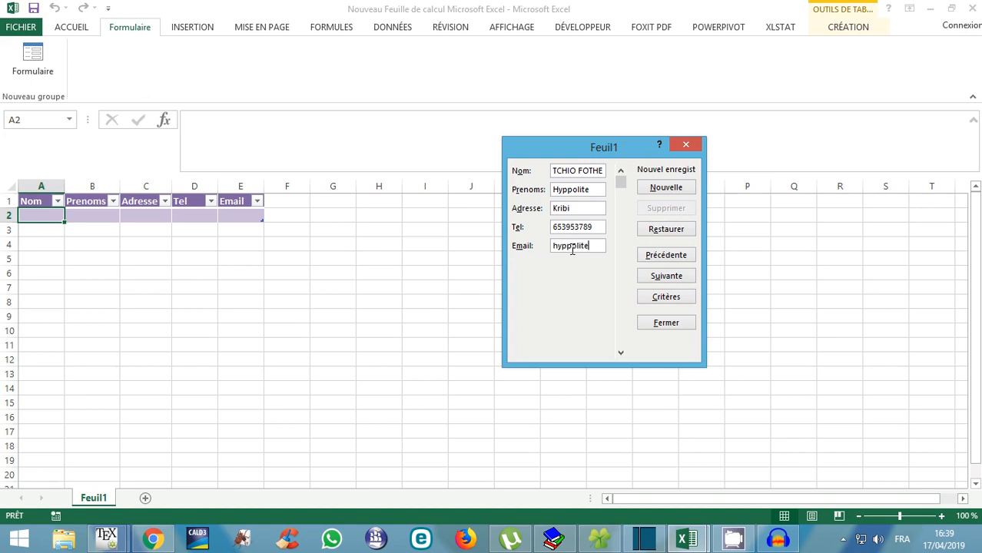
pyautogui.press('Return')
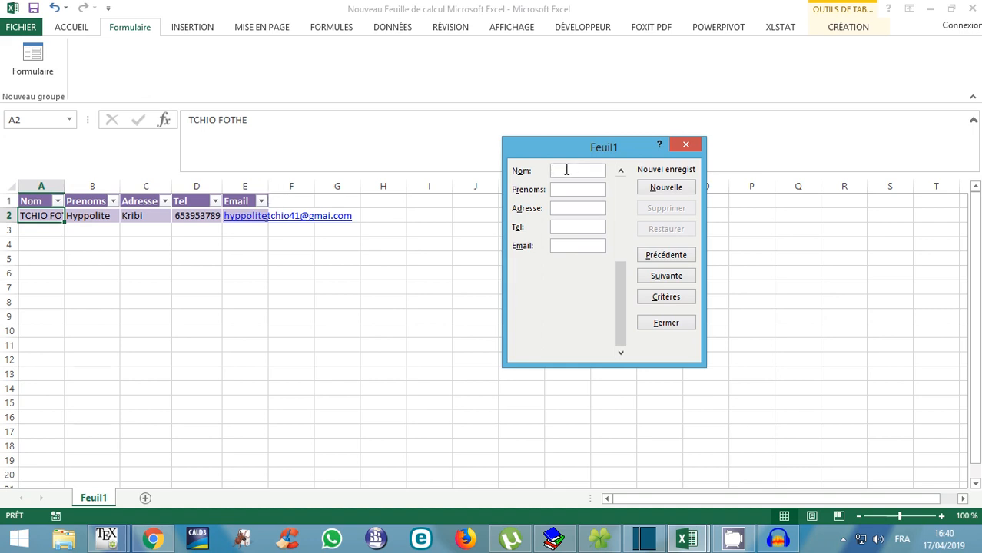
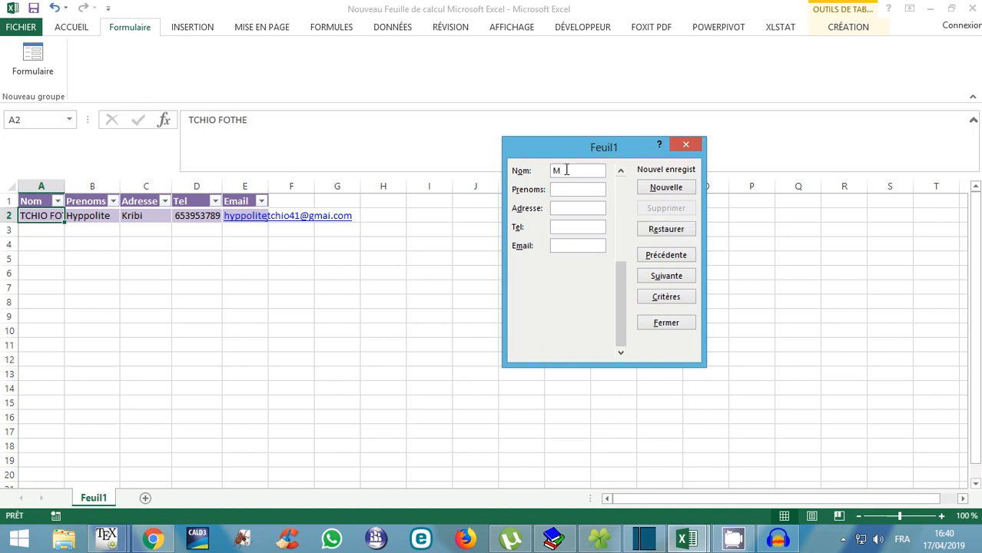
# Enter the second person's surname, first names, address and phone number in the data form.
pyautogui.click(586, 189)
pyautogui.click(579, 208)
pyautogui.write('Bamen')
pyautogui.write('da')
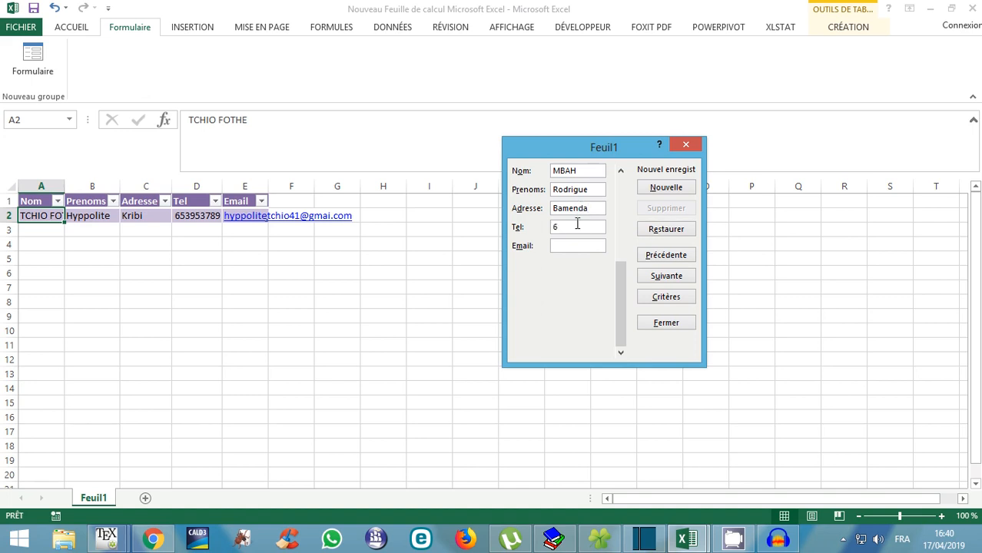
# Enter the second person's yahoo email, changing its ending from .de to .fr, then add the record and close the form.
pyautogui.click(580, 247)
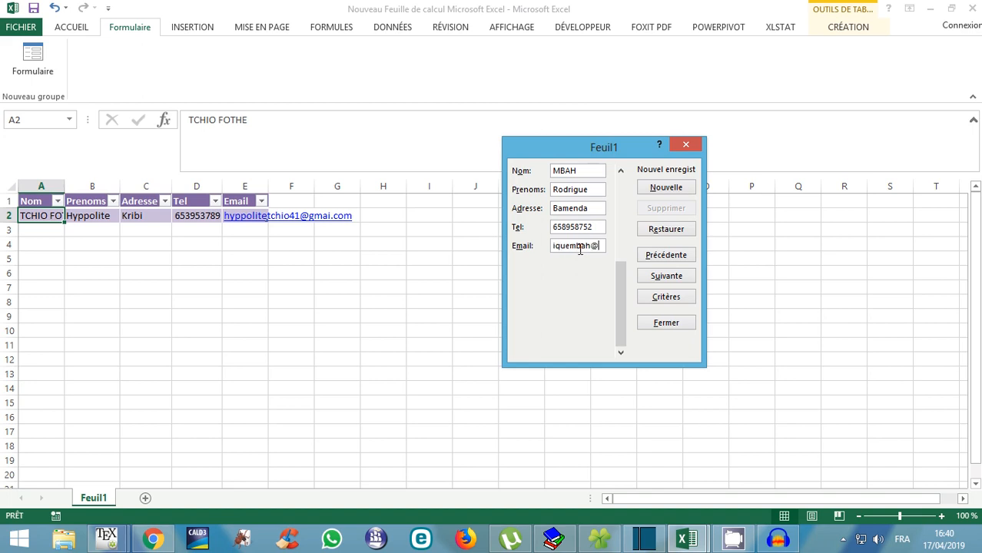
pyautogui.press('Return')
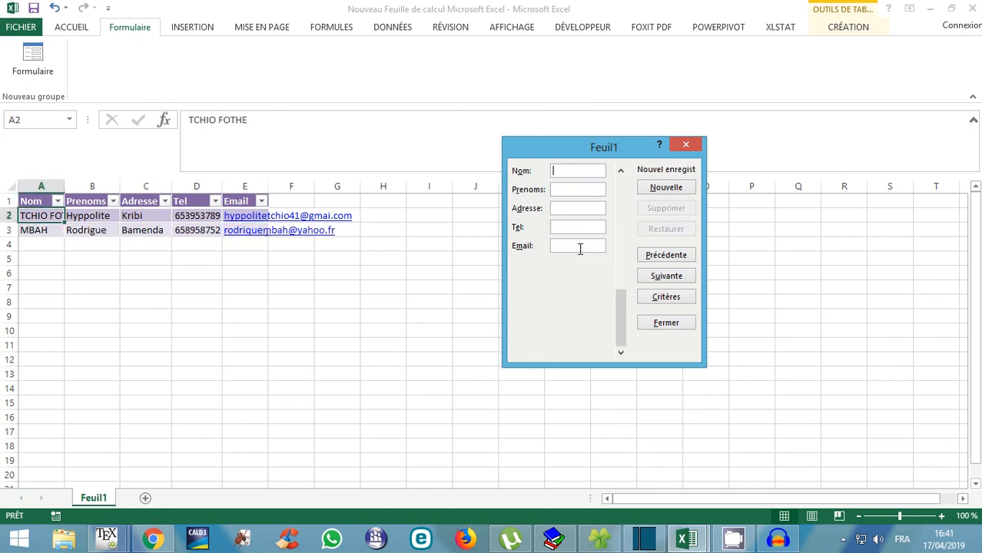
pyautogui.click(687, 146)
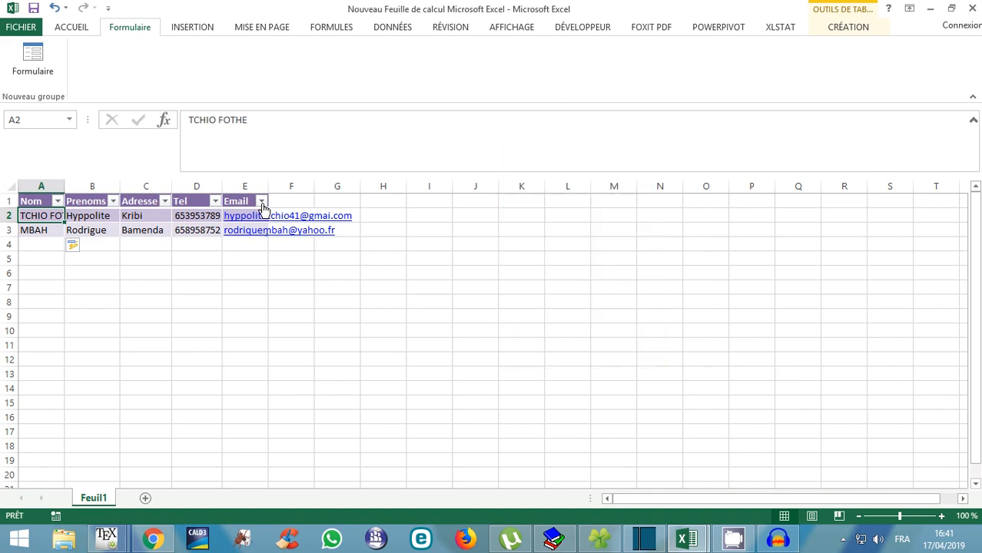
# Widen the Email column to width 22 and reopen the table's data form.
pyautogui.moveTo(267, 184); pyautogui.dragTo(352, 179)
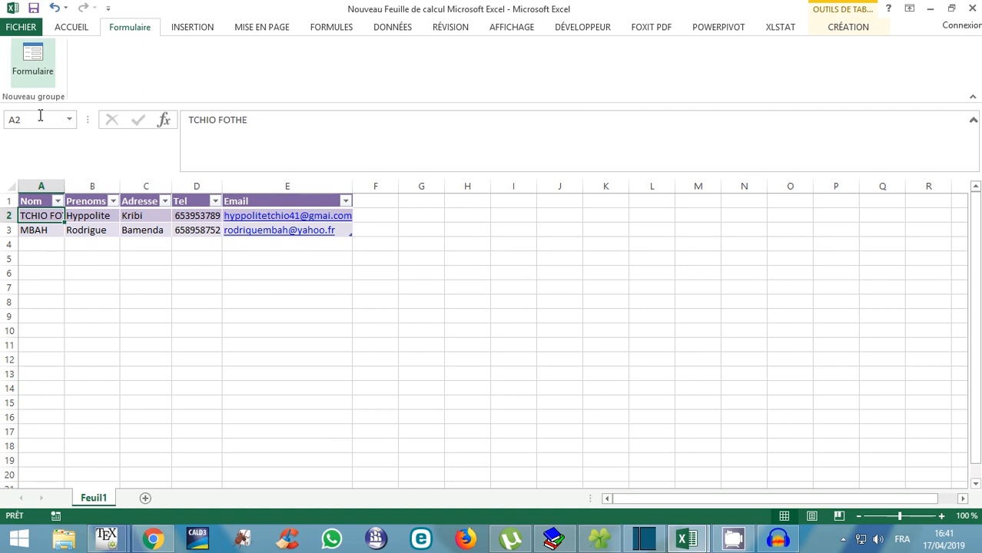
pyautogui.click(86, 271)
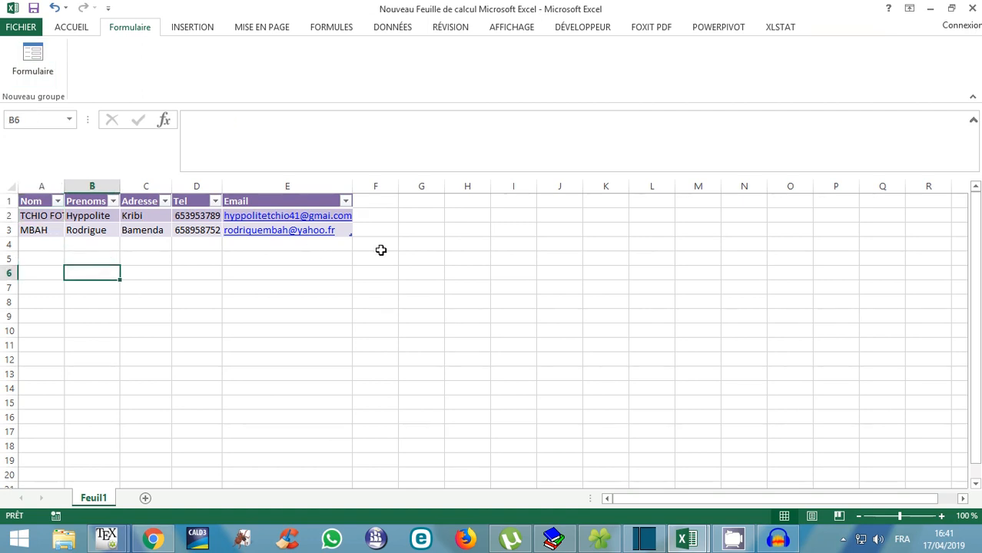
pyautogui.click(71, 214)
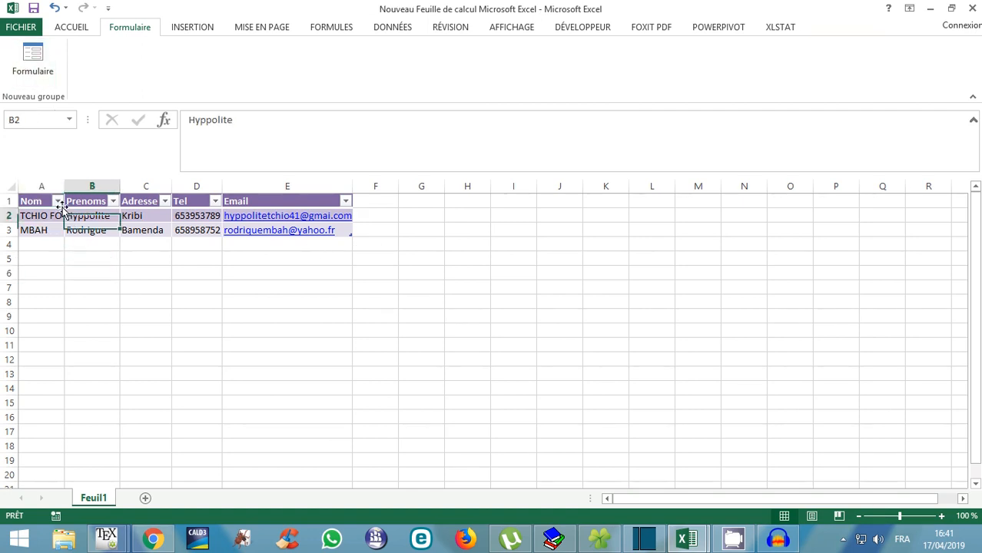
pyautogui.click(42, 66)
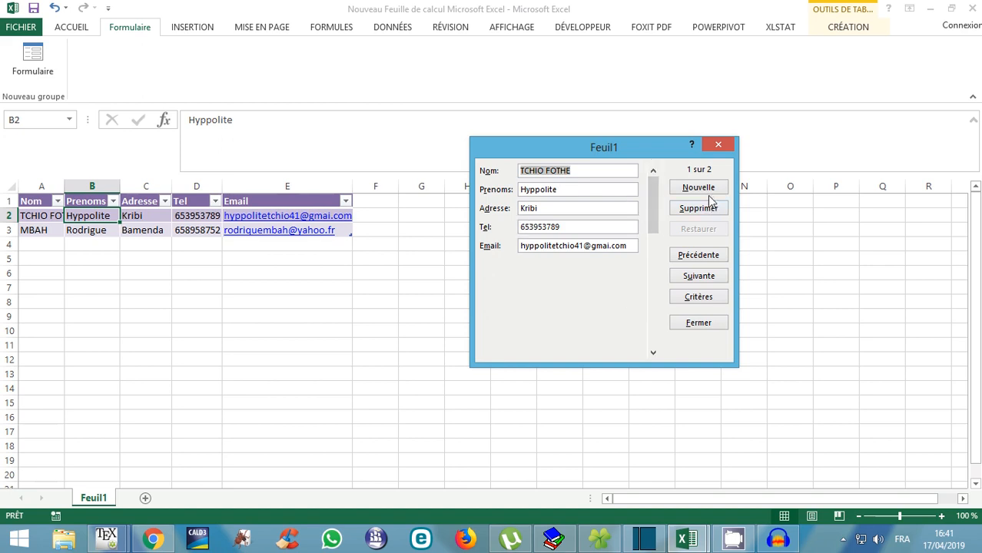
# Add a third record of placeholder text such as 'fggfggfgf' with a filler gmail.com address.
pyautogui.click(696, 189)
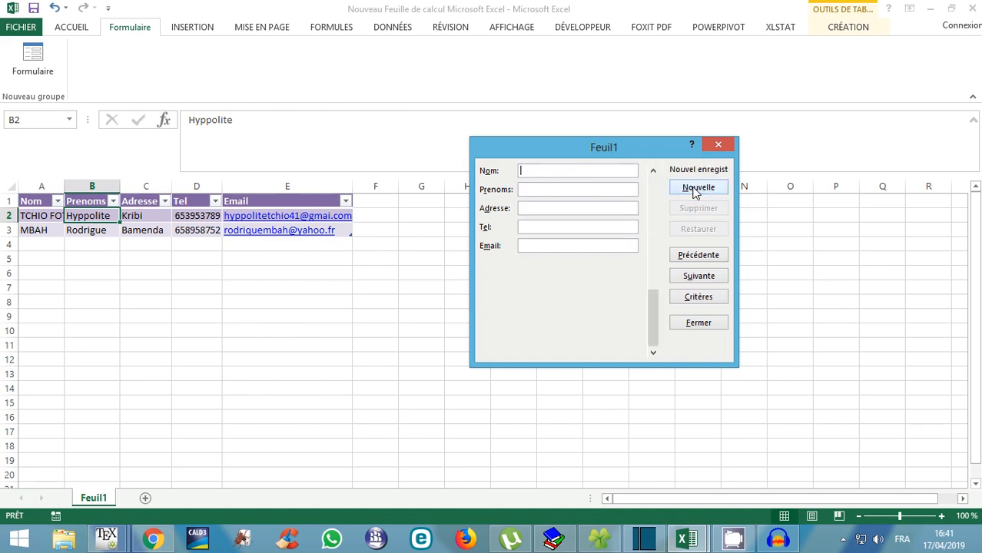
pyautogui.write('fggfggfgf')
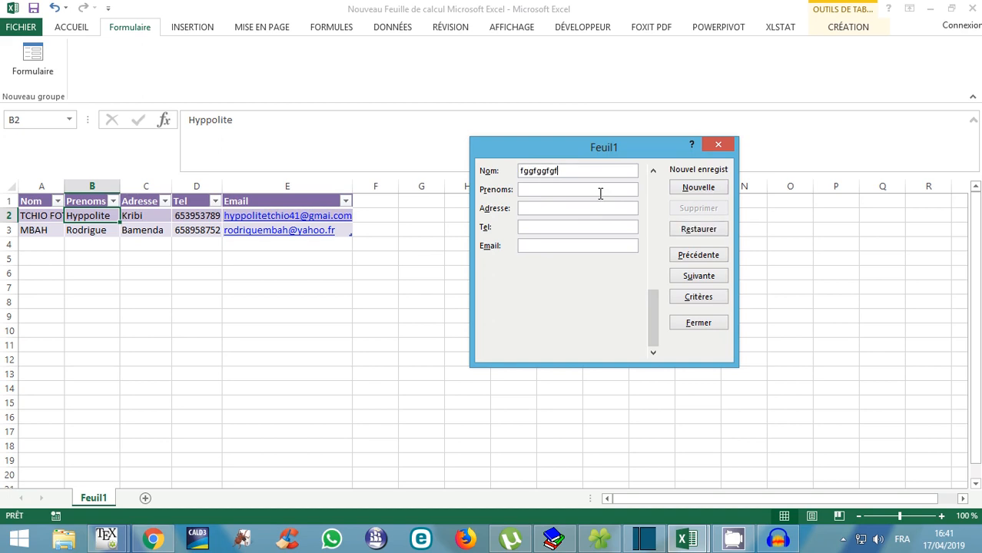
pyautogui.click(547, 188)
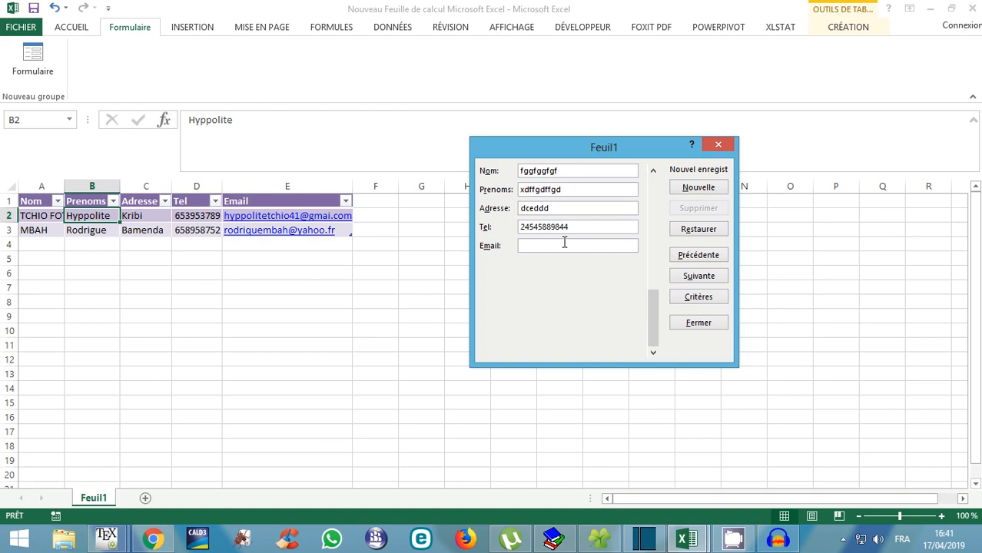
pyautogui.press('Return')
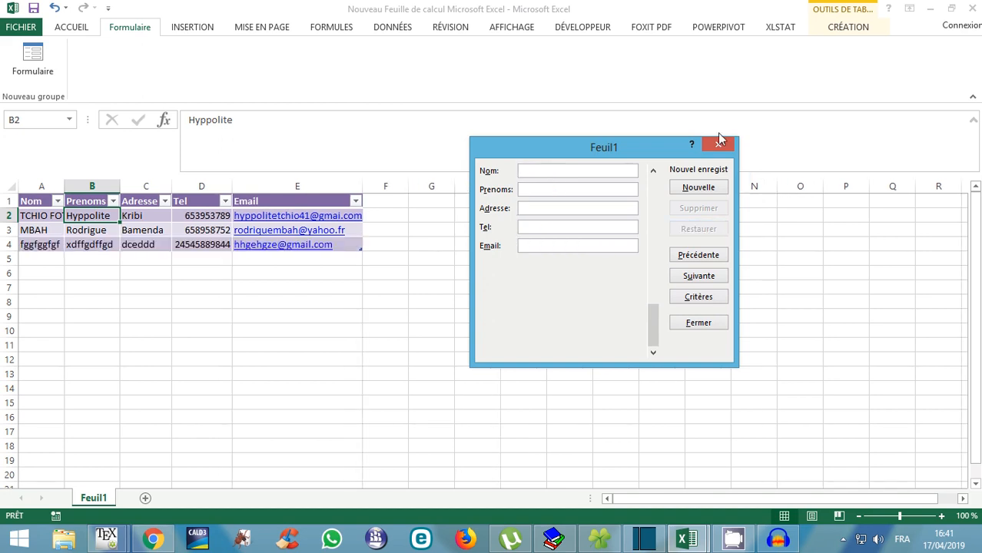
pyautogui.click(843, 538)
pyautogui.rightClick(865, 464)
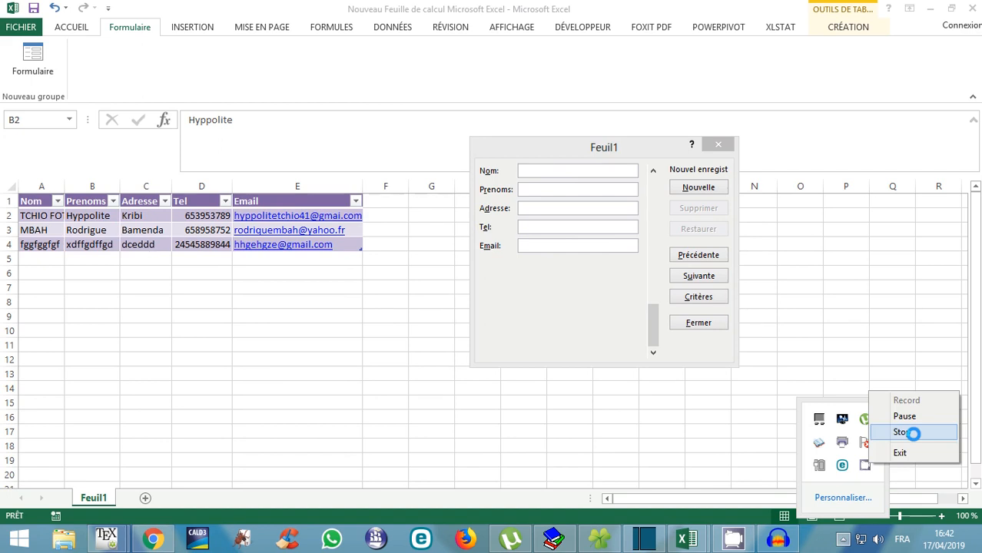